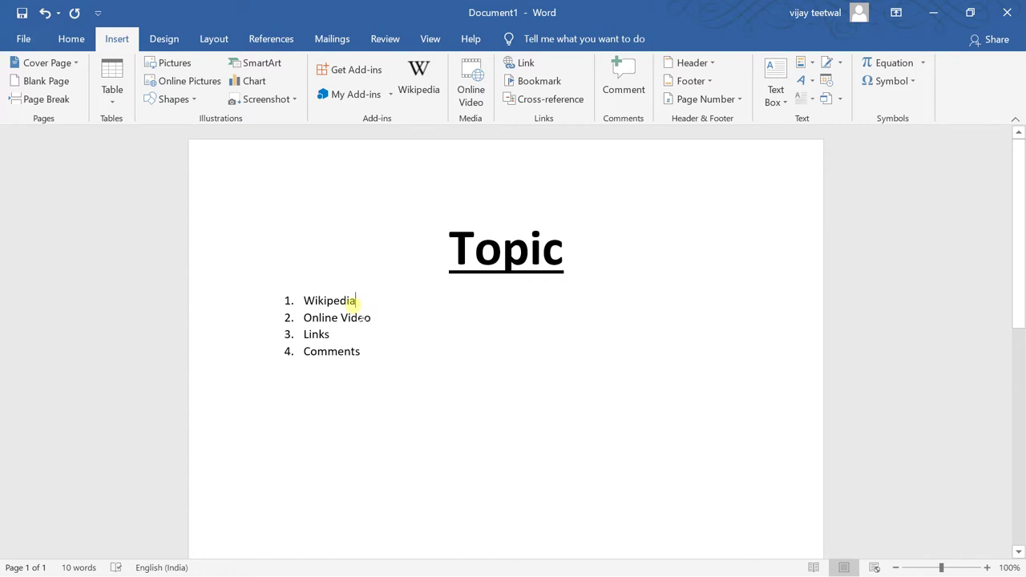
# - Select the four list numbers and open the table options, then dismiss them without inserting a table
pyautogui.click(356, 301)
pyautogui.click(288, 301)
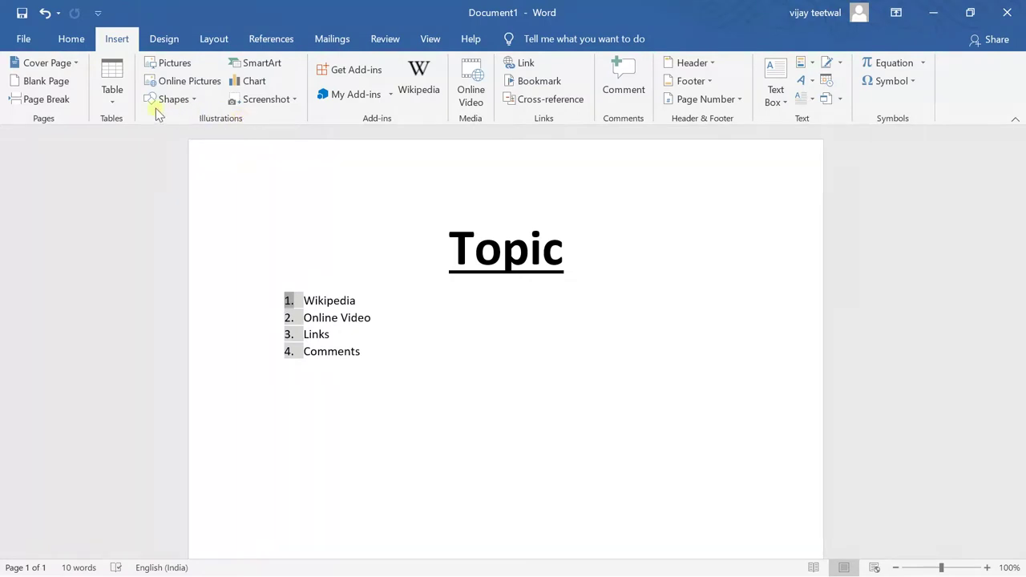
pyautogui.click(113, 108)
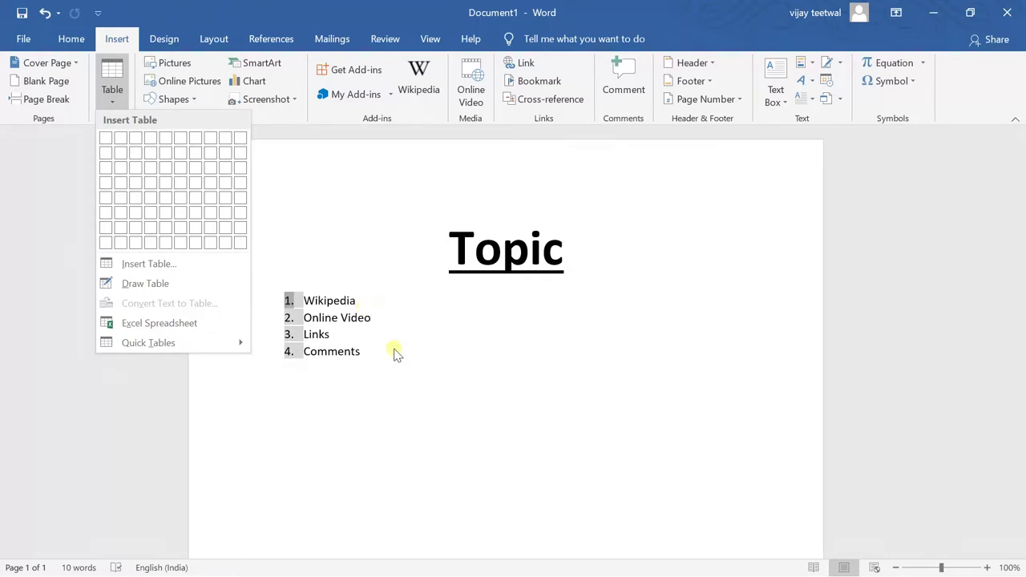
pyautogui.click(498, 491)
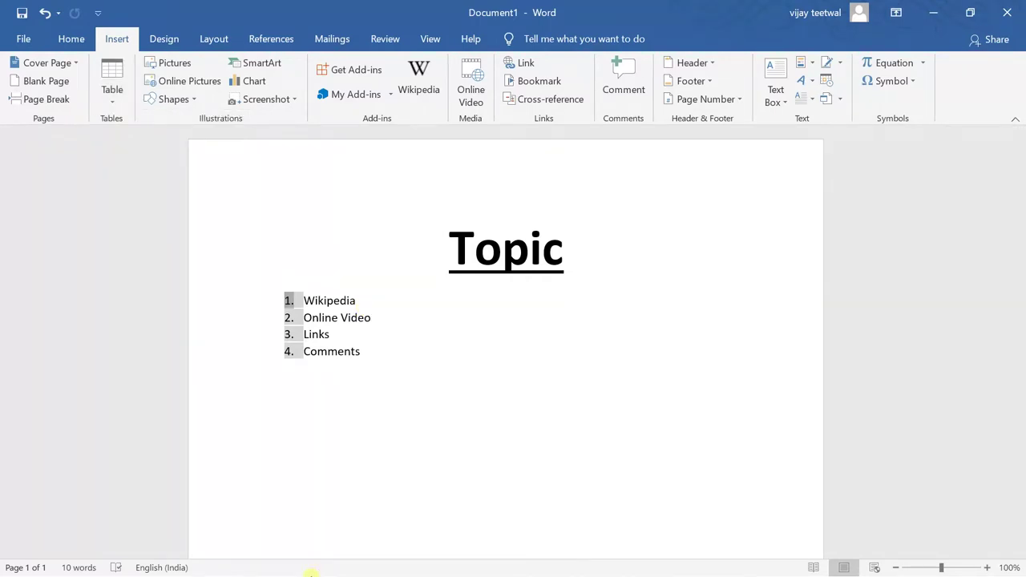
# - Create a new document with the cricketer's name, select it and search it on Wikipedia
pyautogui.hotkey('ctrl', 'n')
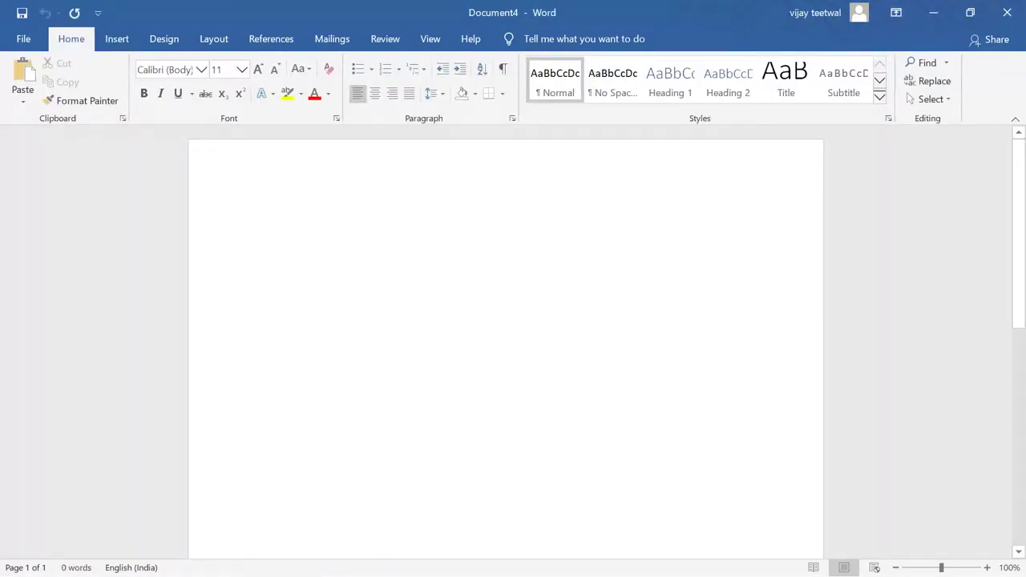
pyautogui.write('Rohit')
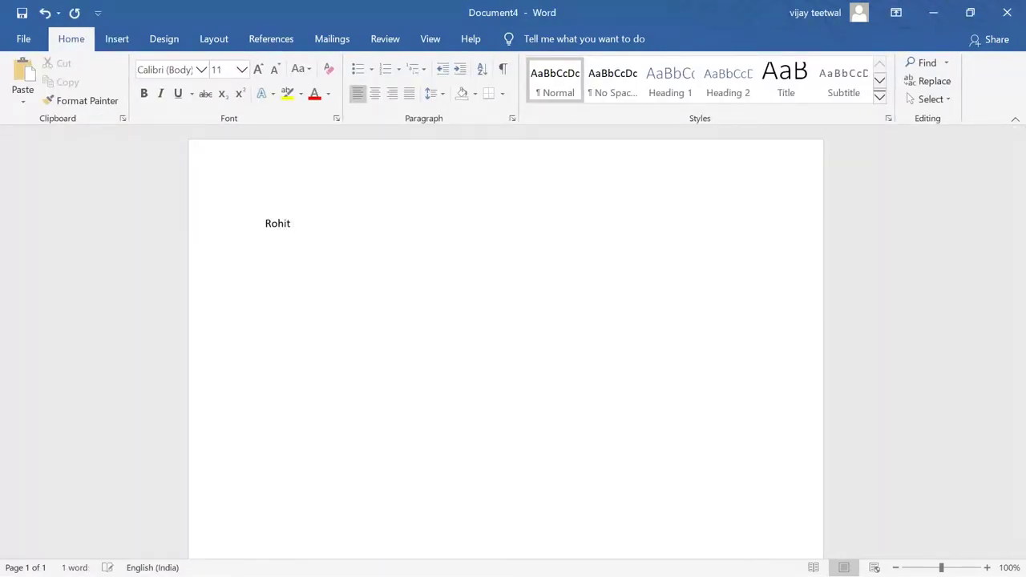
pyautogui.write(' Sha')
pyautogui.write('rma')
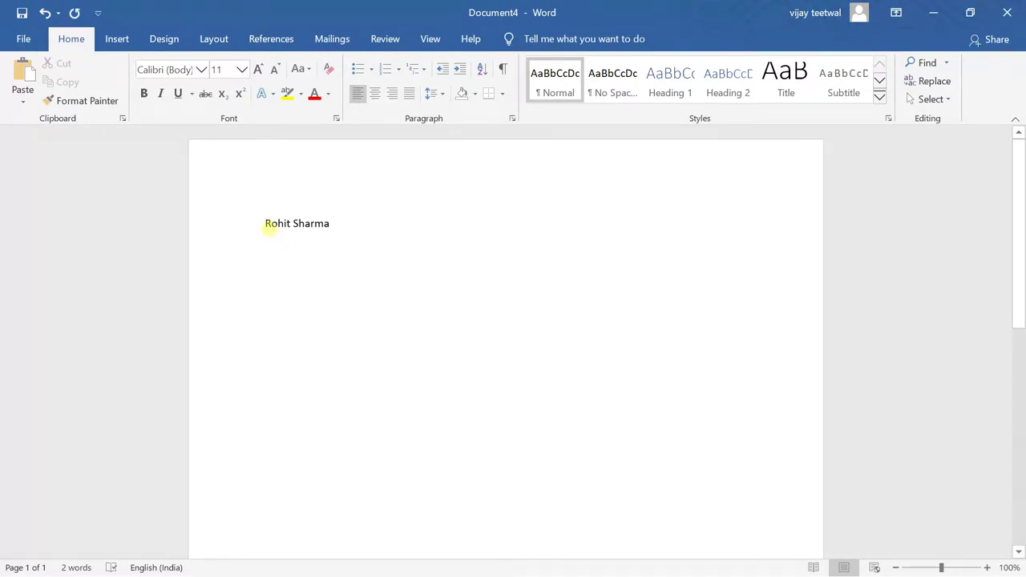
pyautogui.tripleClick(269, 227)
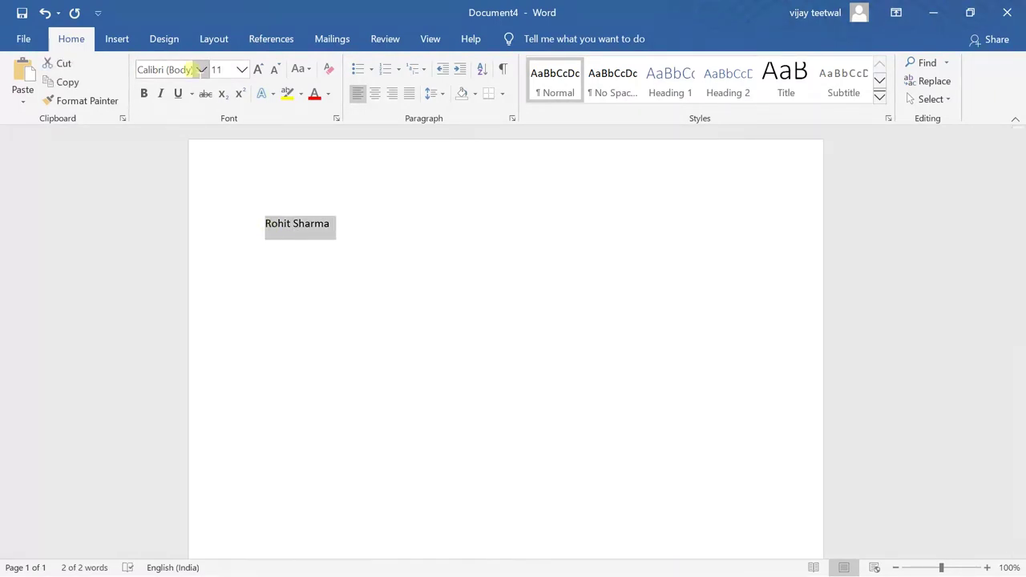
pyautogui.click(117, 38)
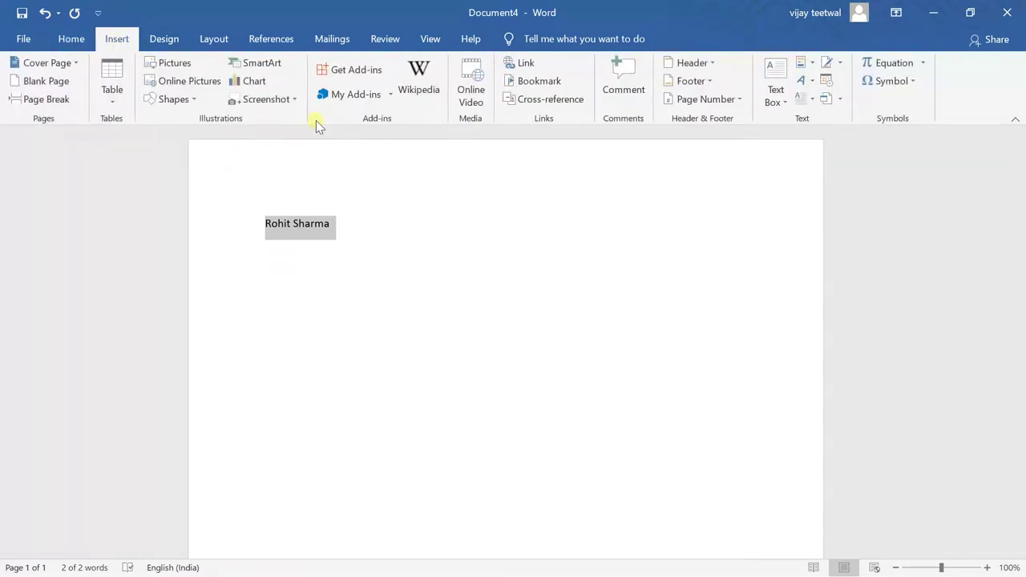
pyautogui.click(420, 76)
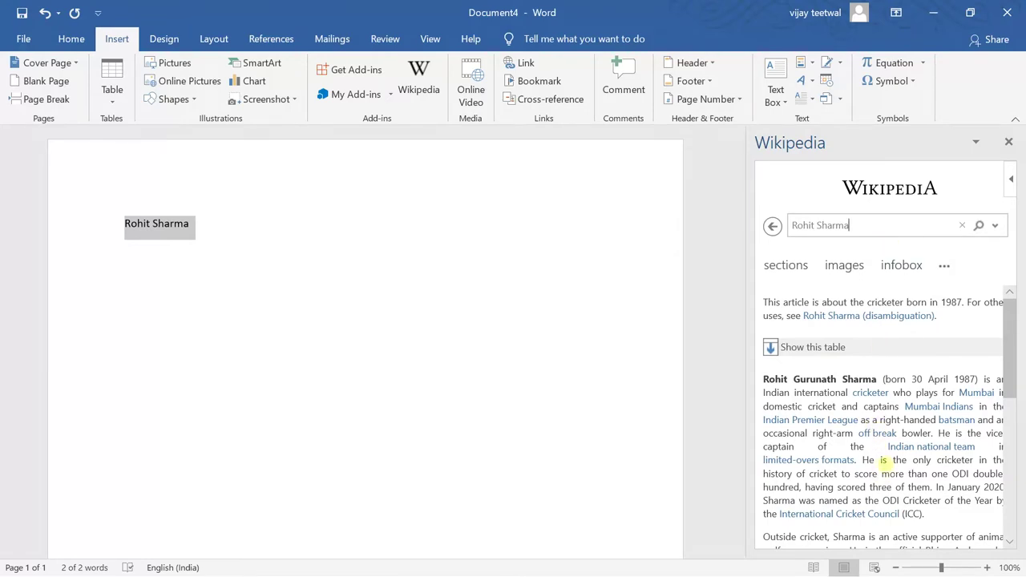
pyautogui.click(1009, 473)
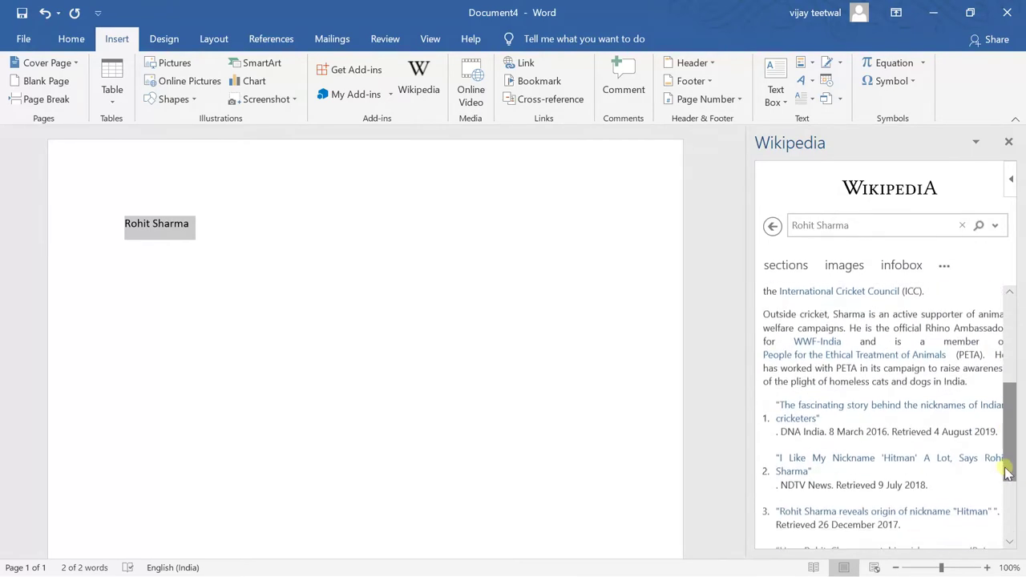
pyautogui.click(1012, 510)
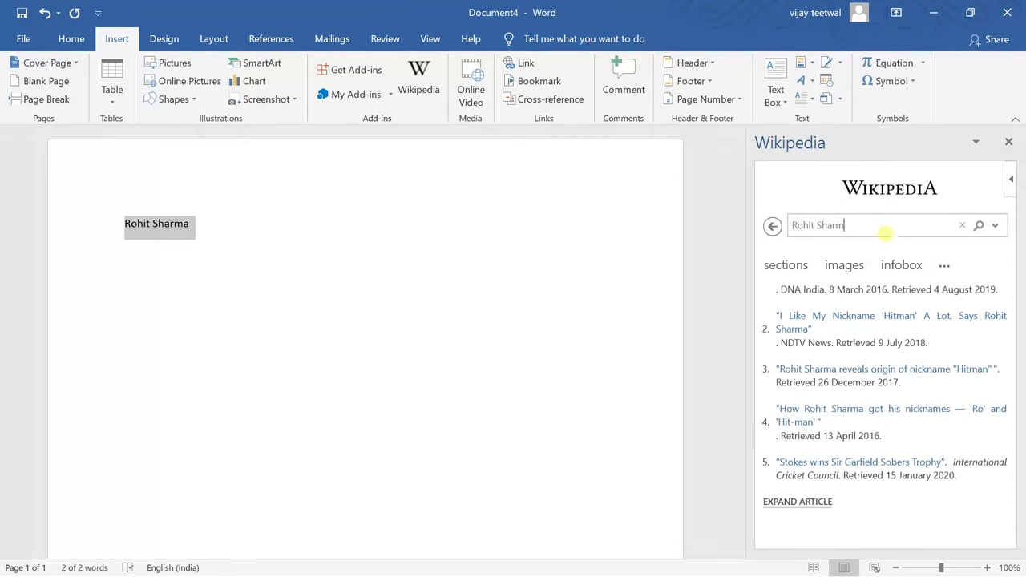
# - Search Wikipedia for the wrestler, open The Great Khali's article, then close the pane
pyautogui.press('BackSpace')
pyautogui.press('BackSpace')
pyautogui.press('BackSpace')
pyautogui.press('BackSpace')
pyautogui.press('BackSpace')
pyautogui.press('BackSpace')
pyautogui.press('BackSpace')
pyautogui.write('v')
pyautogui.press('BackSpace')
pyautogui.write('k')
pyautogui.press('Return')
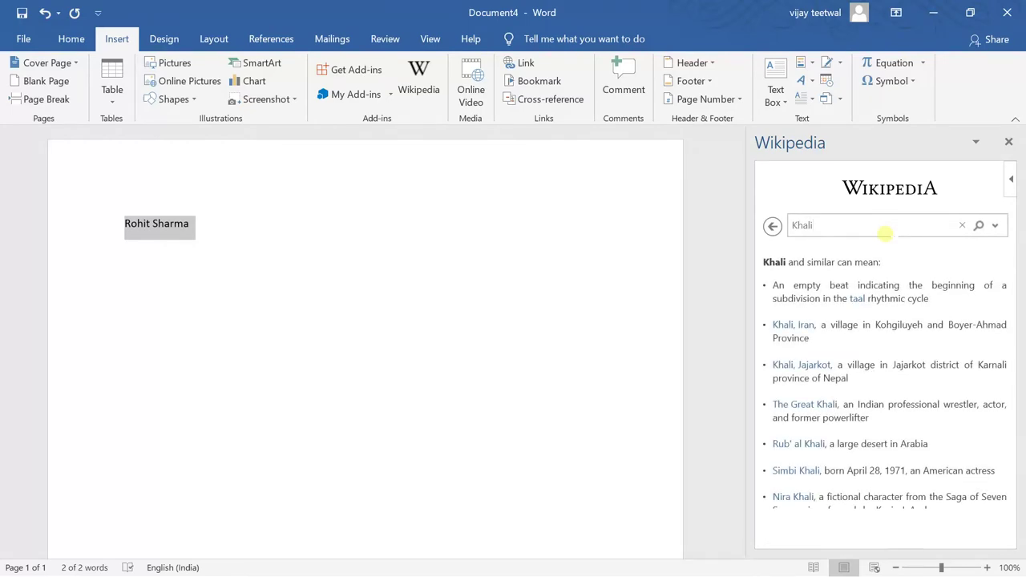
pyautogui.moveTo(884, 233); pyautogui.dragTo(792, 487)
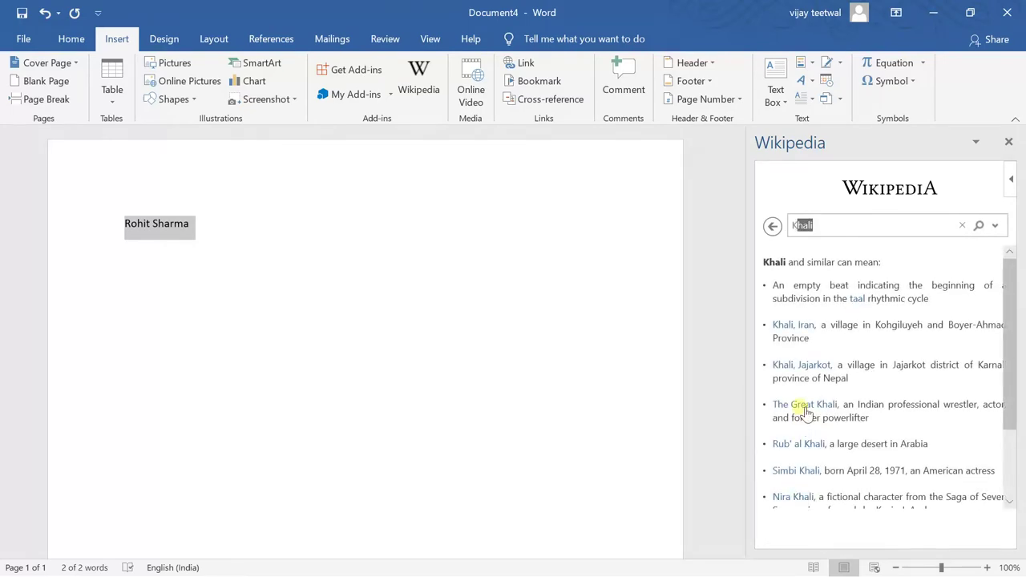
pyautogui.moveTo(804, 411); pyautogui.dragTo(807, 411)
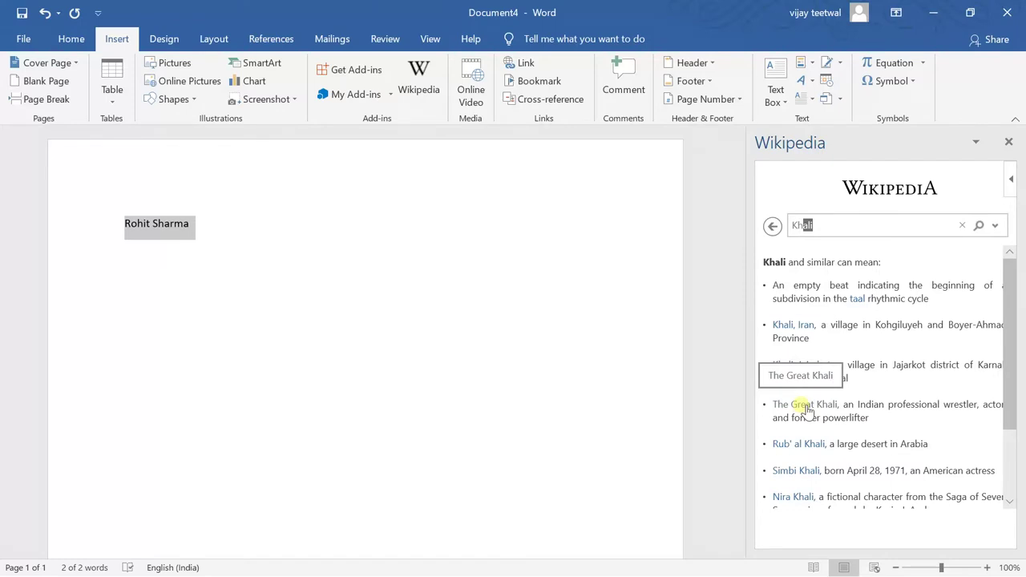
pyautogui.click(804, 411)
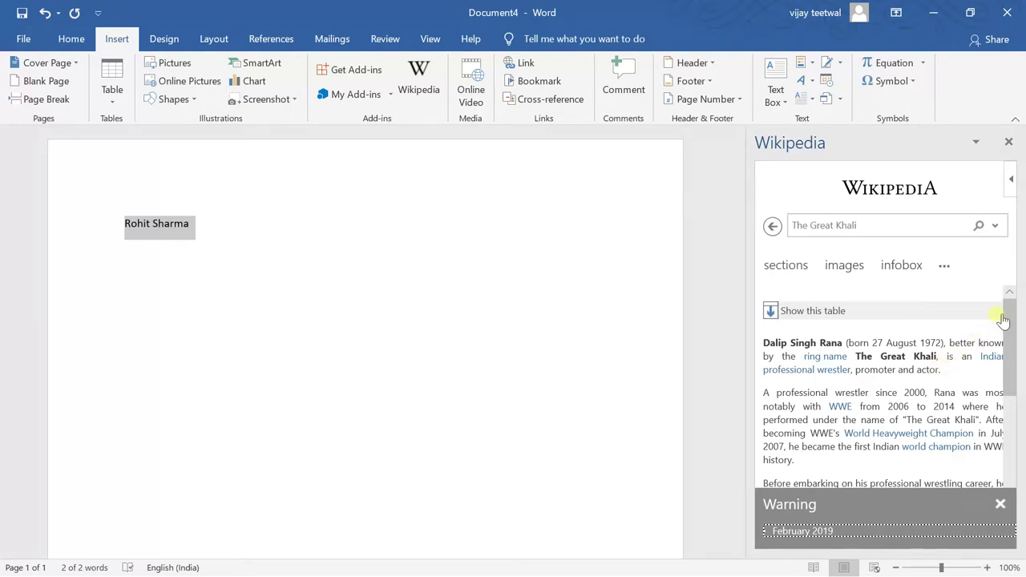
pyautogui.click(1010, 143)
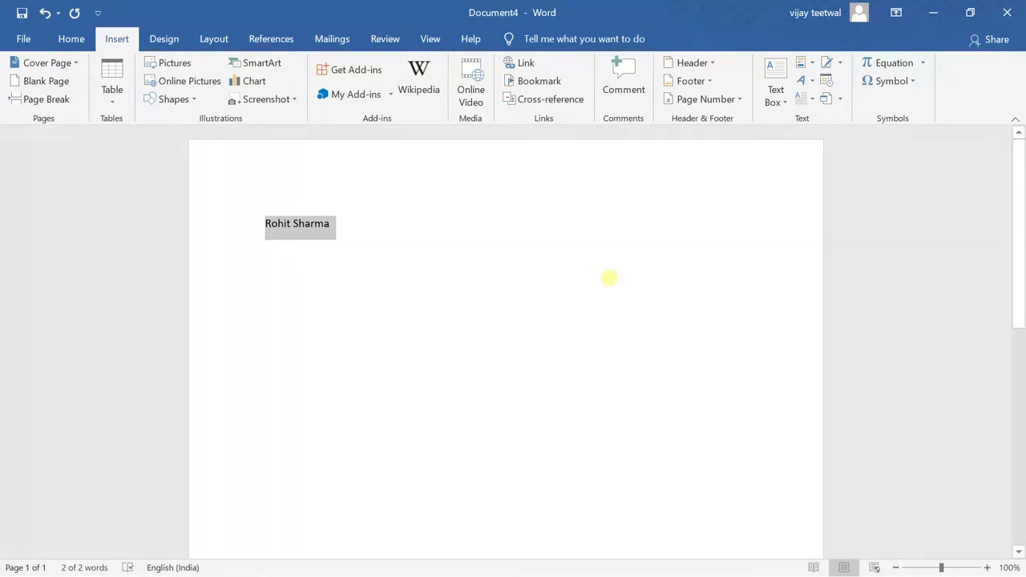
# - Delete the name and open the Online Video dialog, then launch and close Bubble Witch 3 Saga
pyautogui.press('Delete')
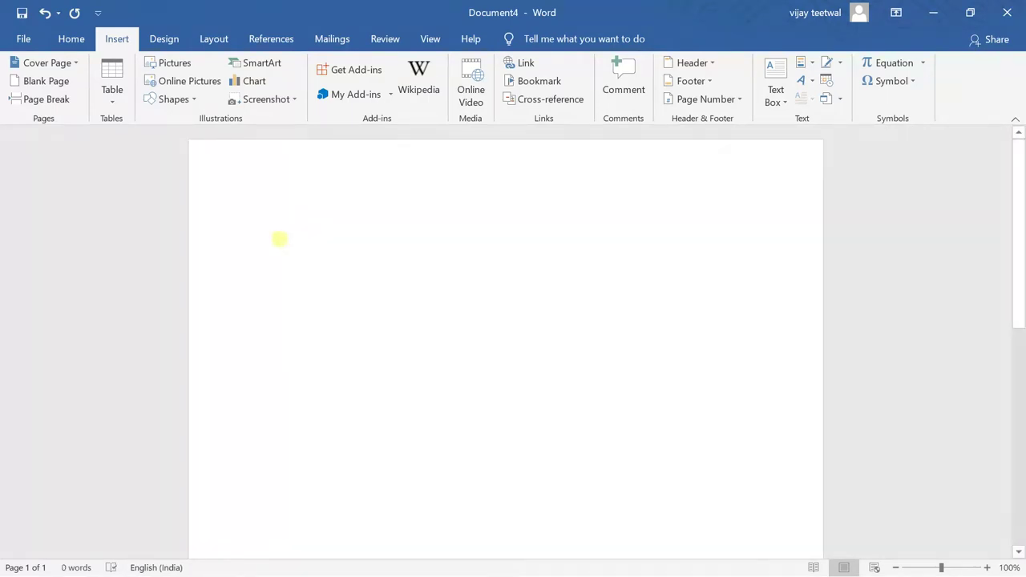
pyautogui.click(469, 102)
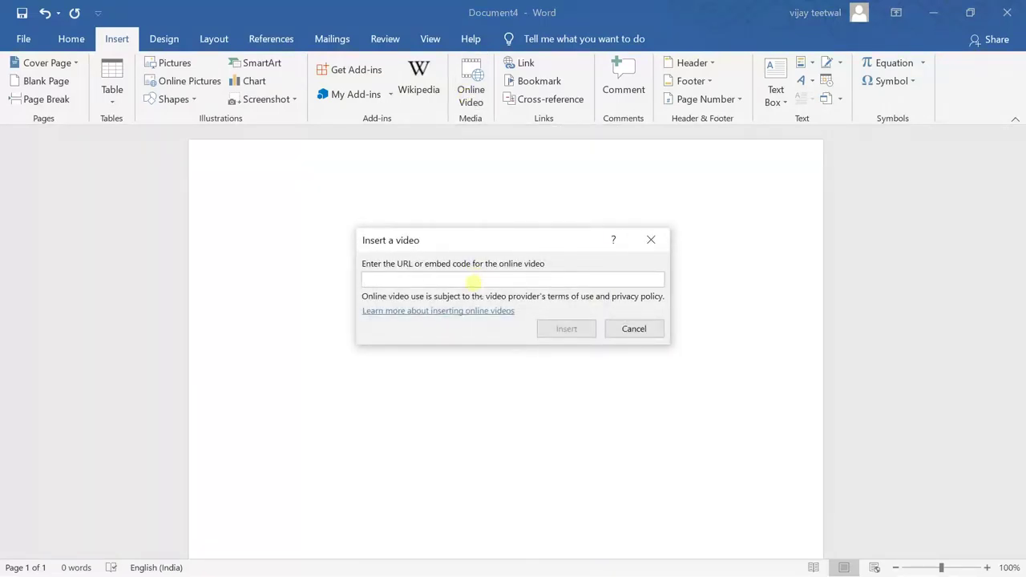
pyautogui.press('super')
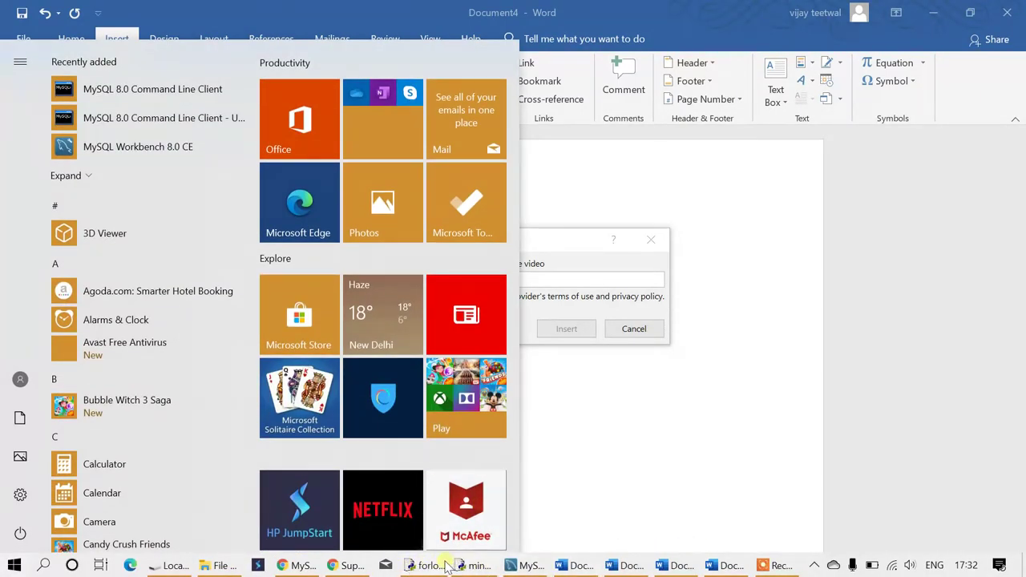
pyautogui.click(124, 411)
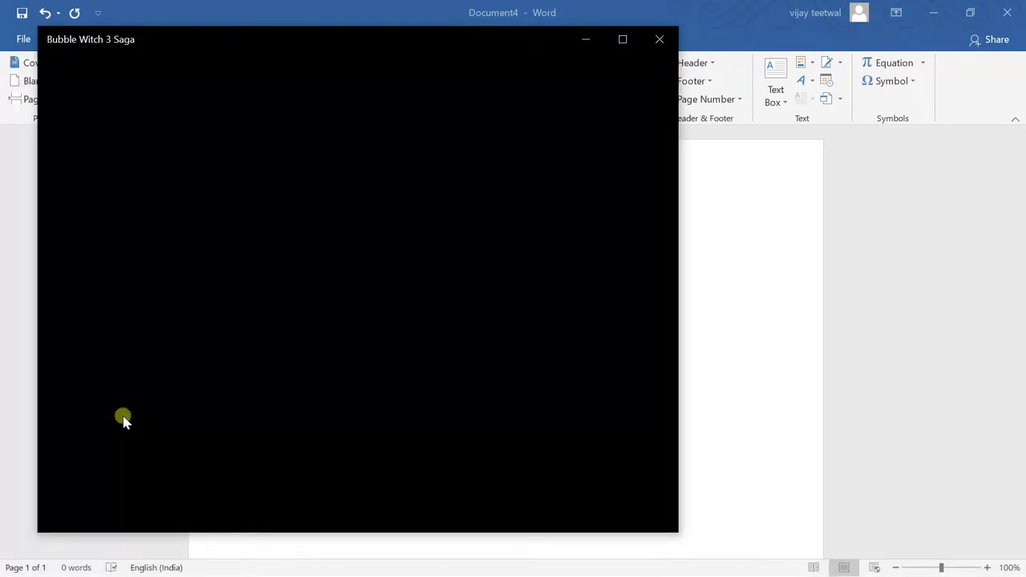
pyautogui.click(655, 39)
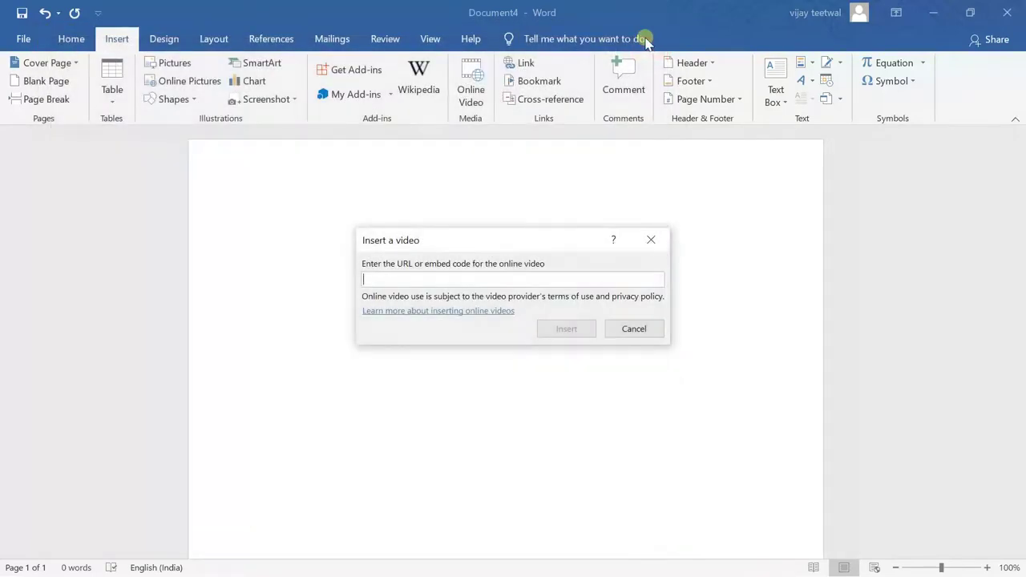
pyautogui.press('super')
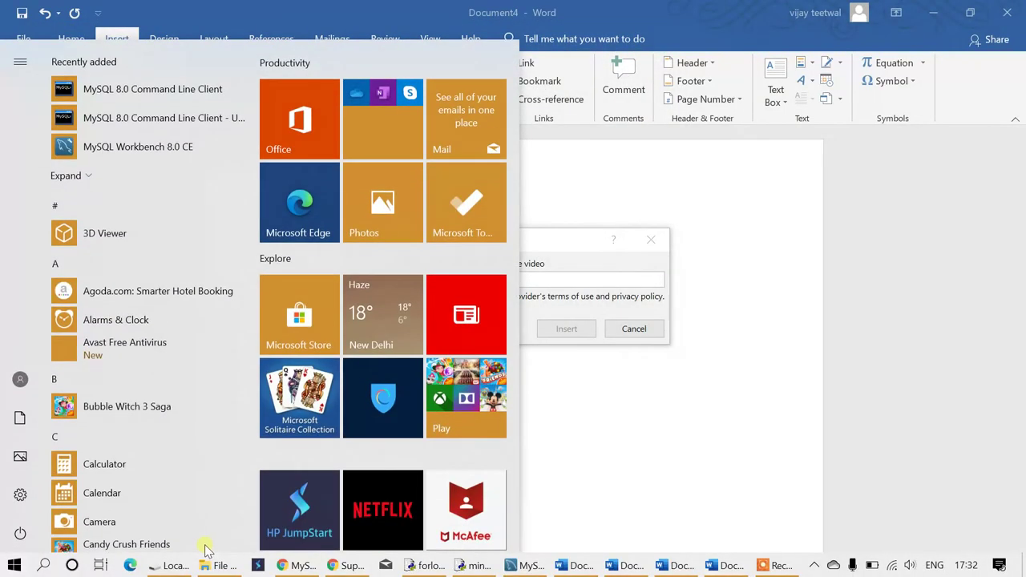
# - Launch Chrome, go to YouTube and open the first recommended video, pausing its ad
pyautogui.write('g')
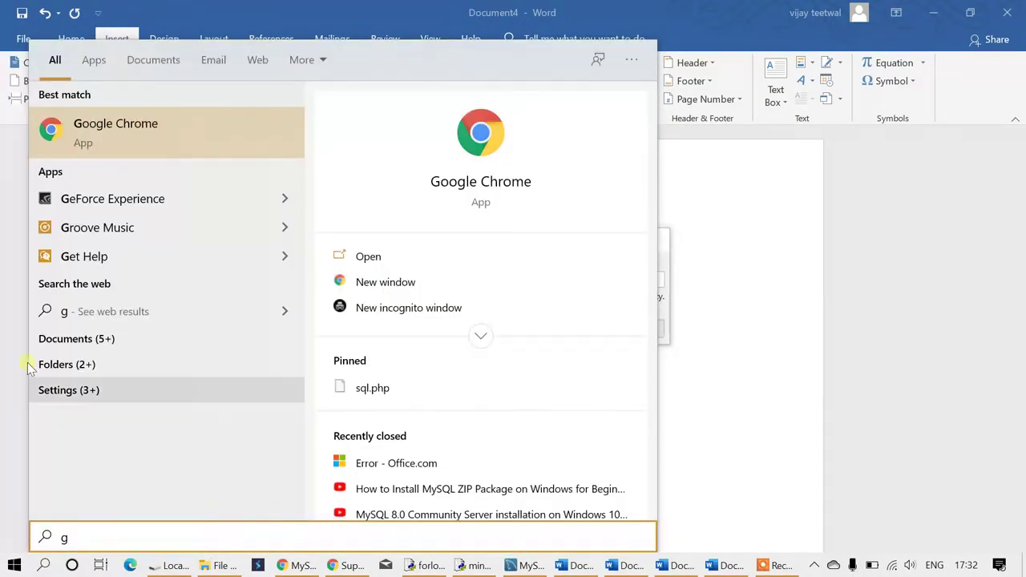
pyautogui.click(75, 129)
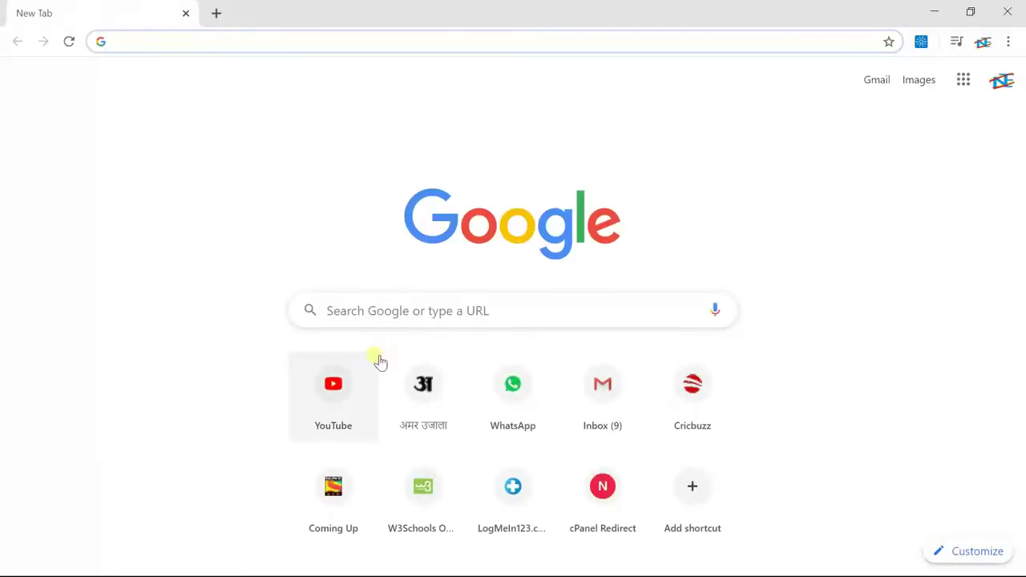
pyautogui.click(351, 391)
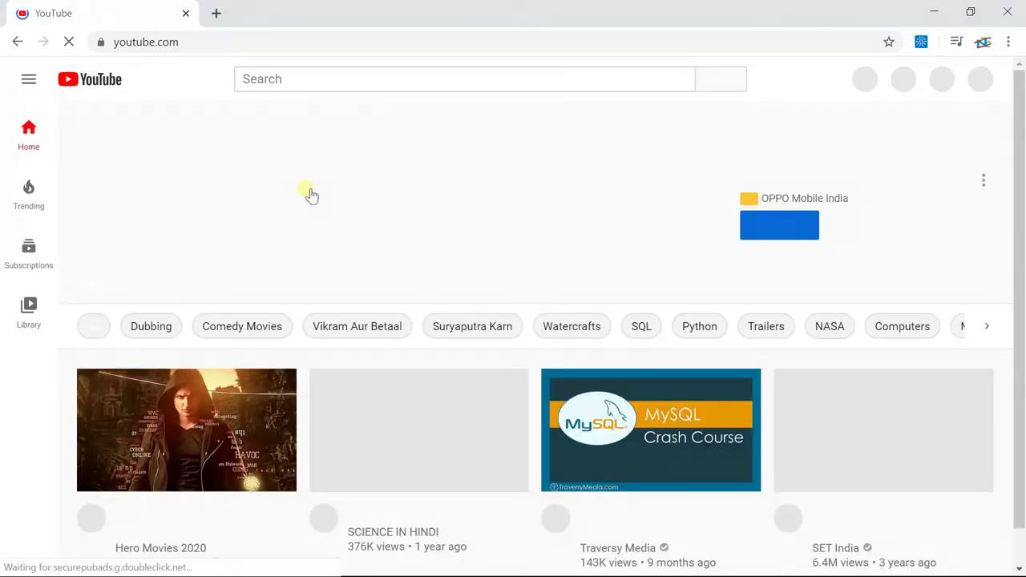
pyautogui.click(190, 450)
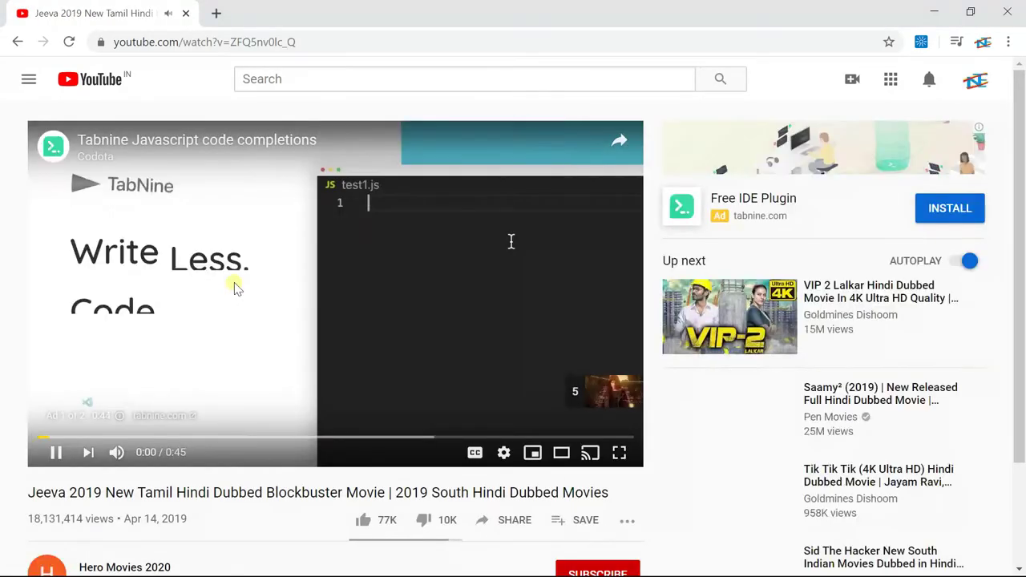
pyautogui.click(233, 286)
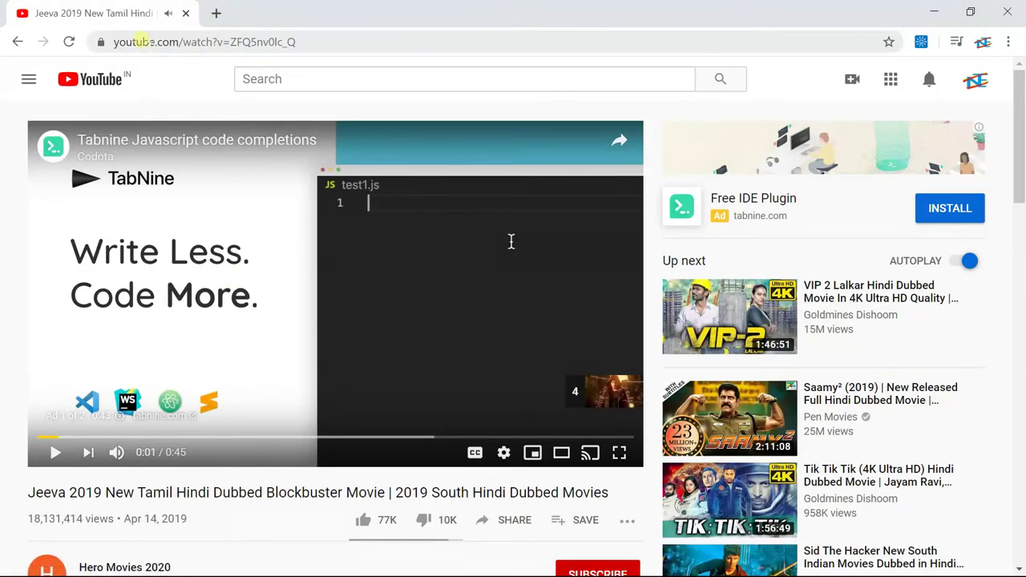
# - Select the Jeeva video page's full web address in the address bar and copy it
pyautogui.click(143, 44)
pyautogui.click(141, 39)
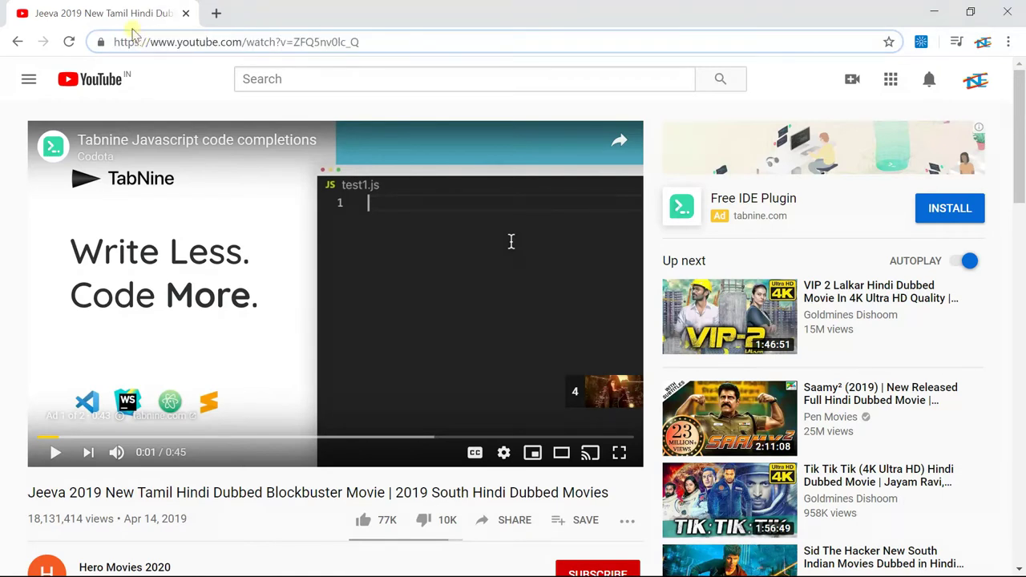
pyautogui.rightClick(131, 40)
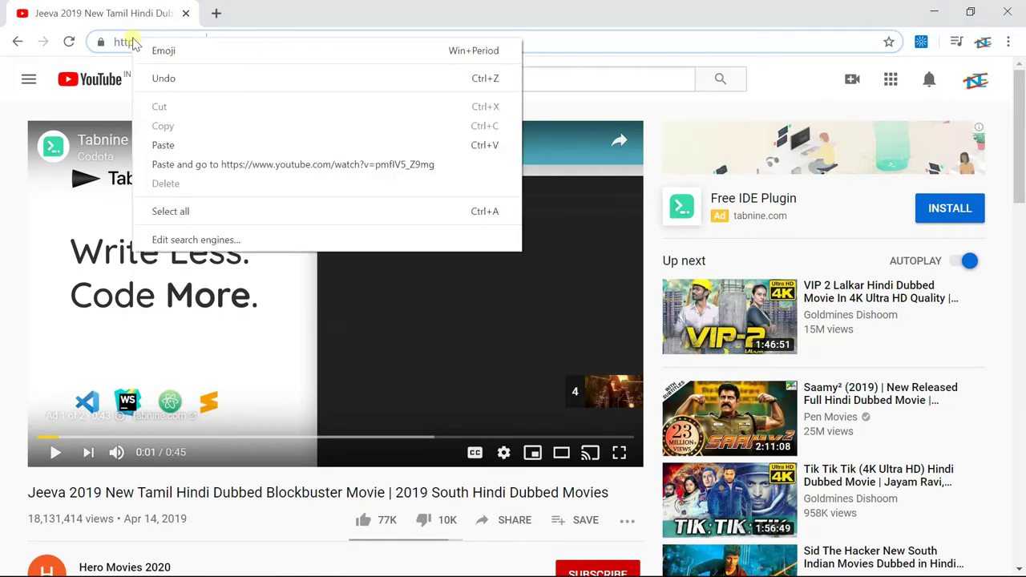
pyautogui.click(114, 41)
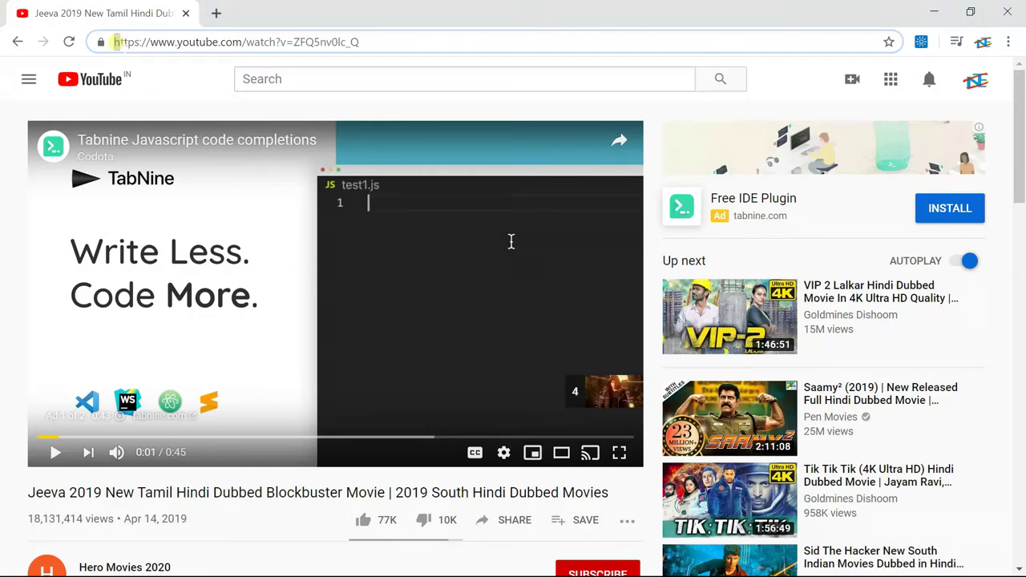
pyautogui.hotkey('shift', 'Right')
pyautogui.hotkey('shift', 'Right')
pyautogui.hotkey('shift', 'Right')
pyautogui.hotkey('shift', 'Right')
pyautogui.hotkey('shift', 'Right')
pyautogui.hotkey('shift', 'Right')
pyautogui.hotkey('shift', 'Right')
pyautogui.hotkey('shift', 'Right')
pyautogui.hotkey('shift', 'Right')
pyautogui.press('Left')
pyautogui.hotkey('shift', 'Left')
pyautogui.hotkey('shift', 'Left')
pyautogui.hotkey('shift', 'Left')
pyautogui.hotkey('shift', 'Left')
pyautogui.hotkey('shift', 'Left')
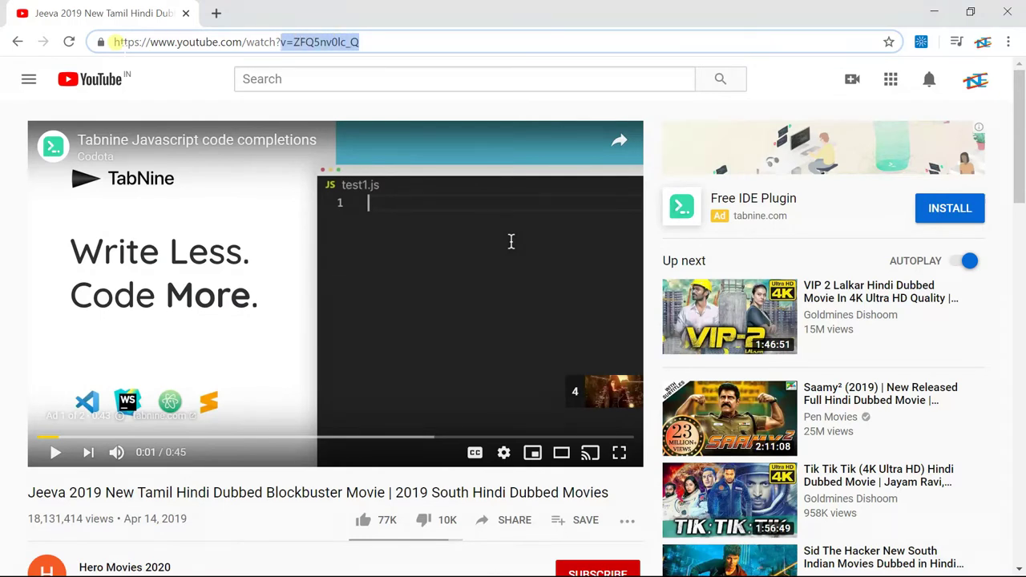
pyautogui.hotkey('shift', 'Left')
pyautogui.hotkey('shift', 'Left')
pyautogui.hotkey('shift', 'Left')
pyautogui.hotkey('shift', 'Left')
pyautogui.hotkey('shift', 'Left')
pyautogui.hotkey('shift', 'Left')
pyautogui.hotkey('shift', 'Left')
pyautogui.hotkey('shift', 'Left')
pyautogui.hotkey('shift', 'Left')
pyautogui.hotkey('shift', 'Left')
pyautogui.hotkey('shift', 'Left')
pyautogui.hotkey('ctrl', 'c')
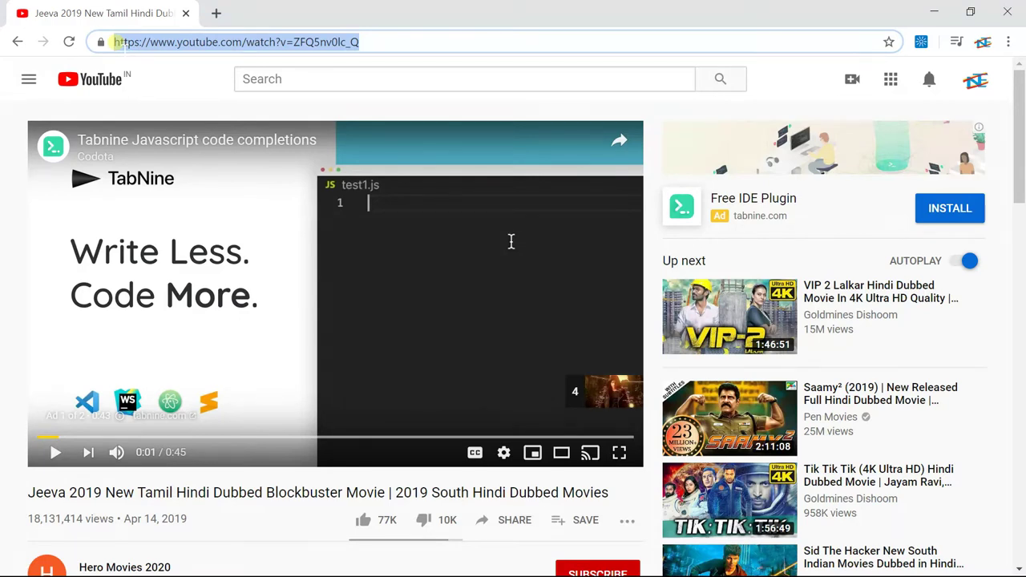
pyautogui.rightClick(117, 43)
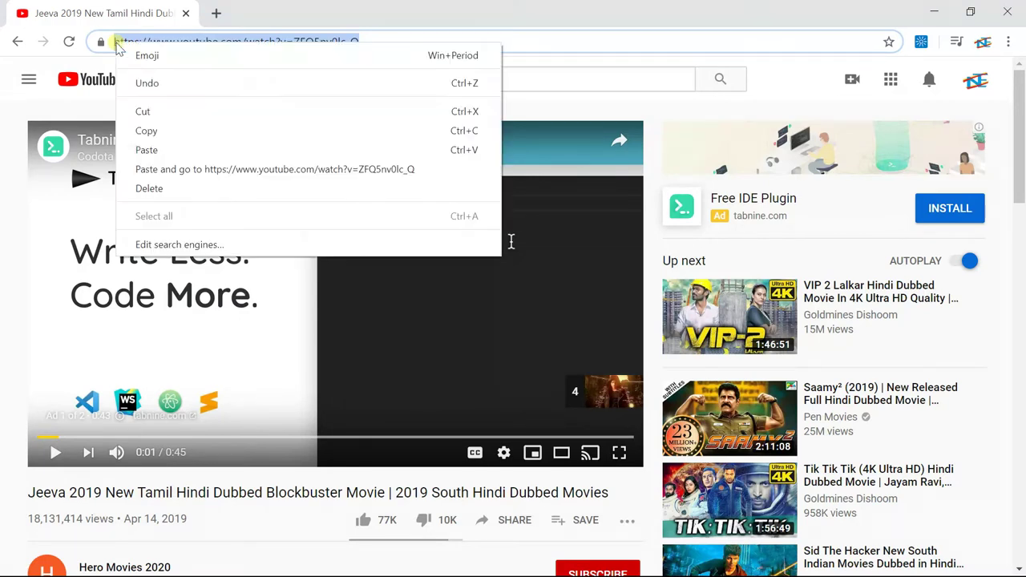
pyautogui.click(199, 131)
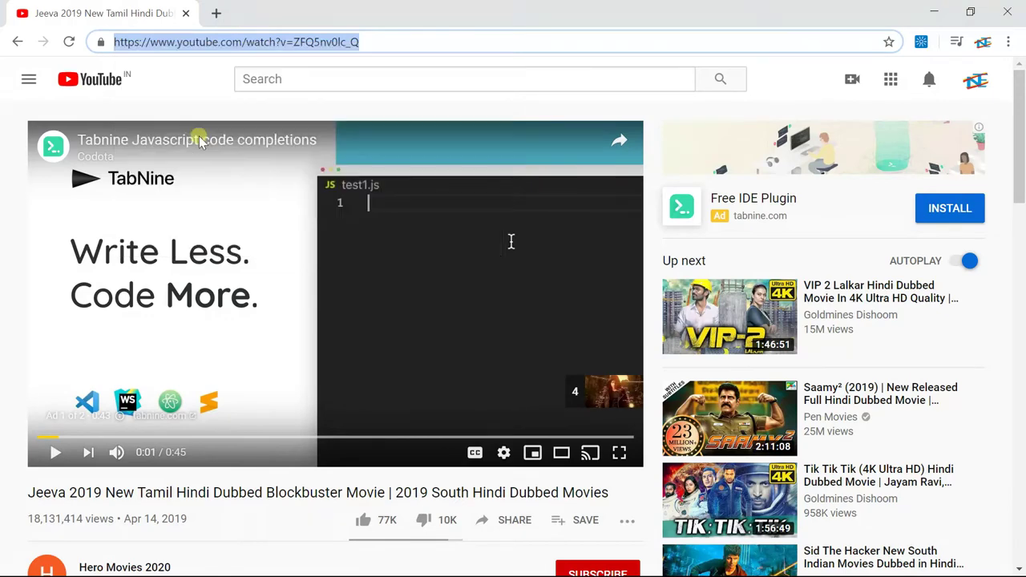
pyautogui.press('super')
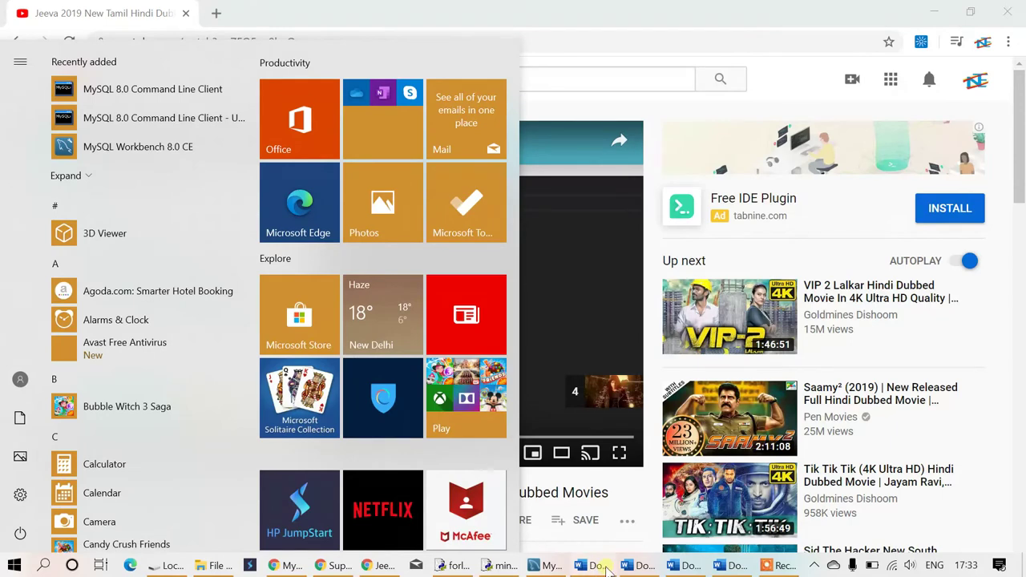
# - Switch to Document4, paste the YouTube URL into the Insert a video dialog and insert it
pyautogui.moveTo(607, 567)
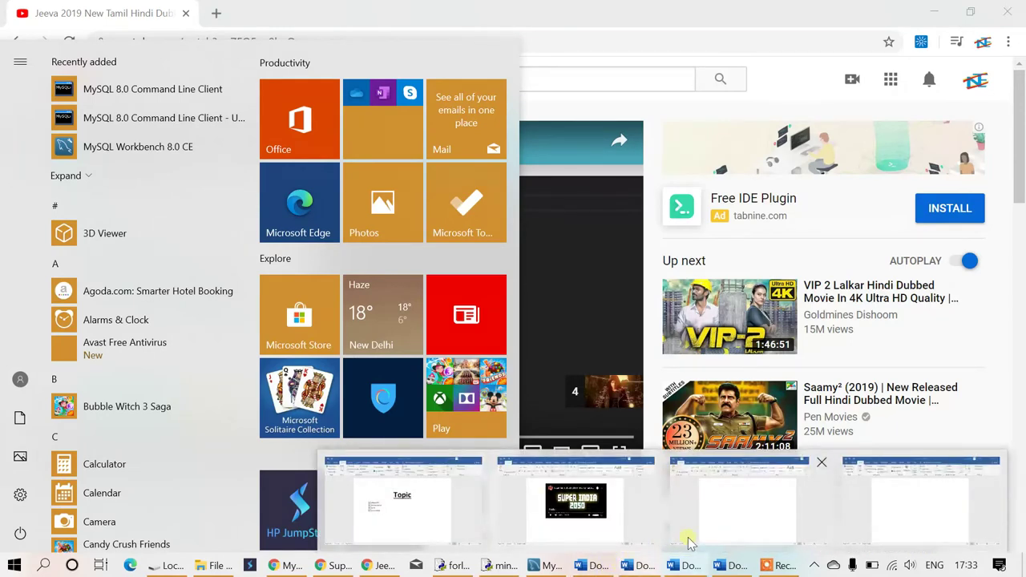
pyautogui.moveTo(703, 521)
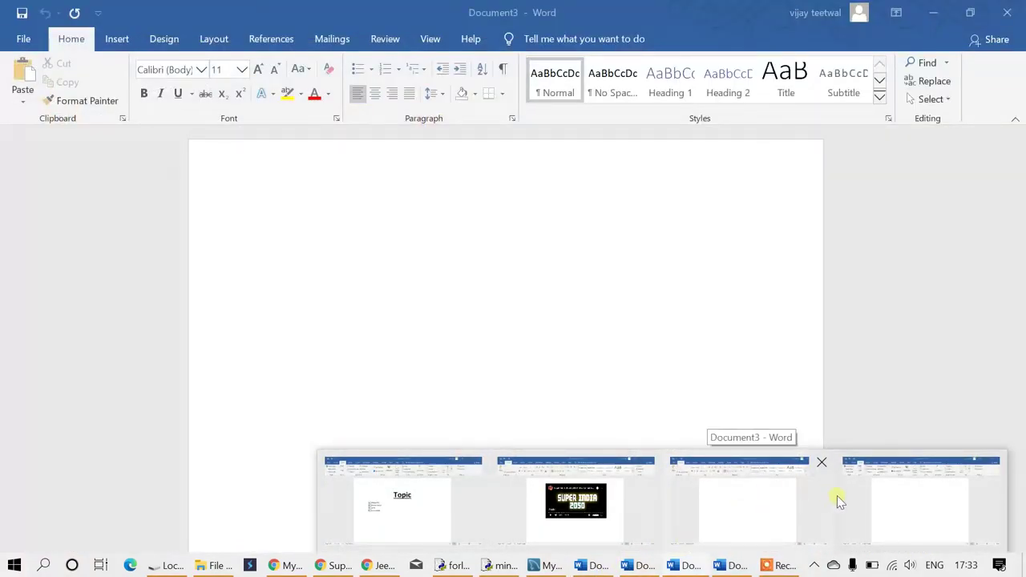
pyautogui.moveTo(856, 503)
pyautogui.press('super')
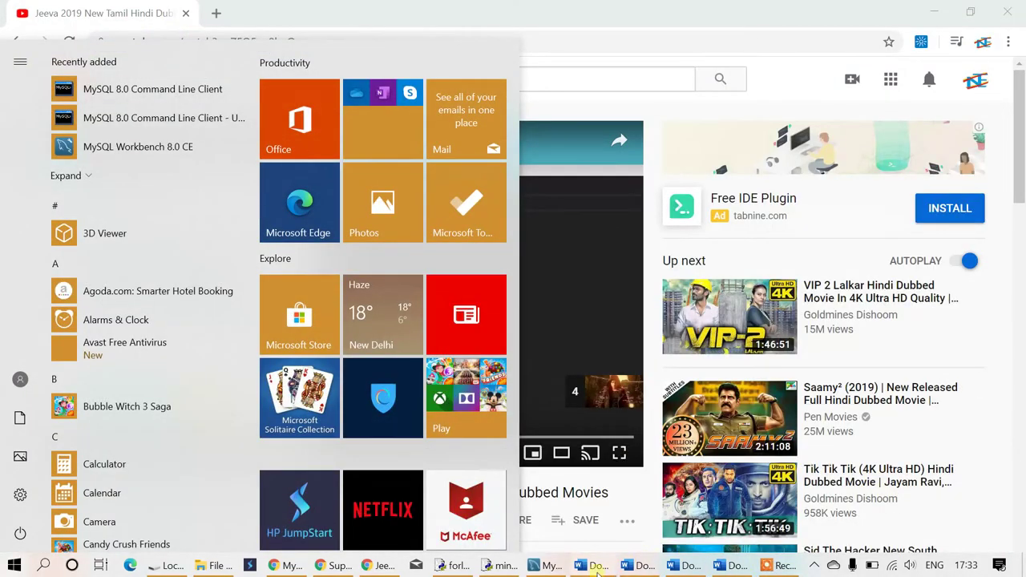
pyautogui.moveTo(623, 568)
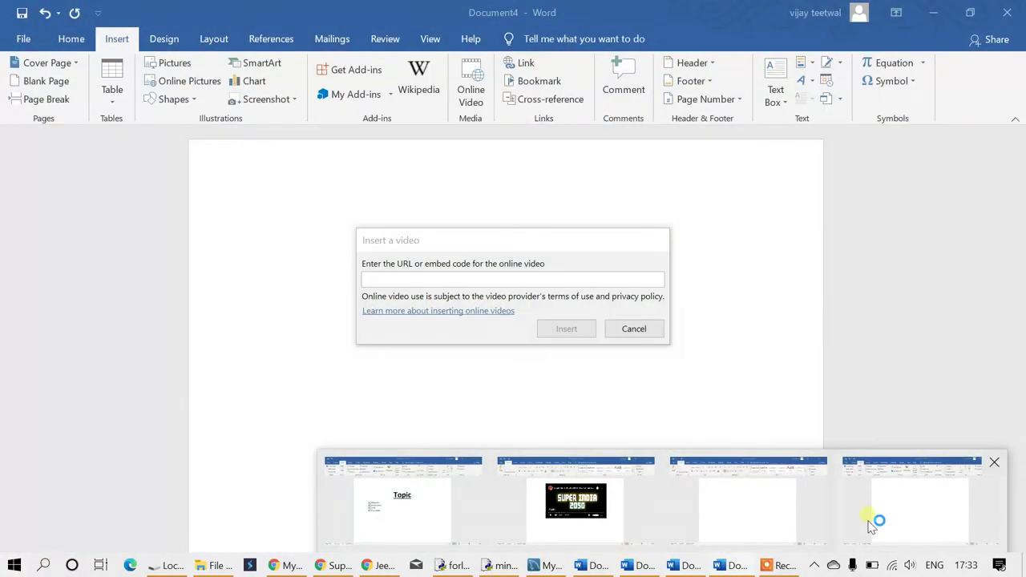
pyautogui.click(870, 525)
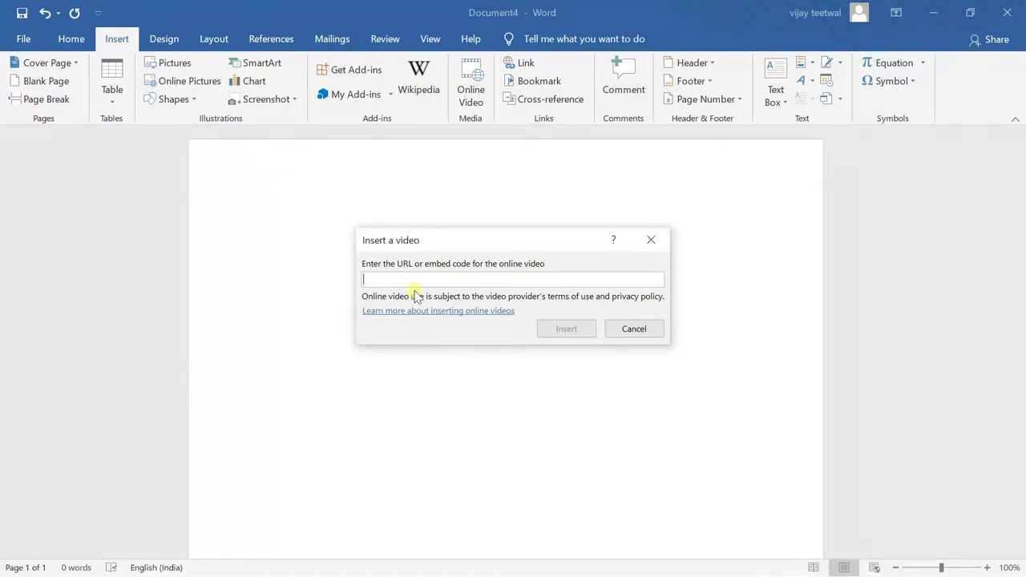
pyautogui.hotkey('ctrl', 'v')
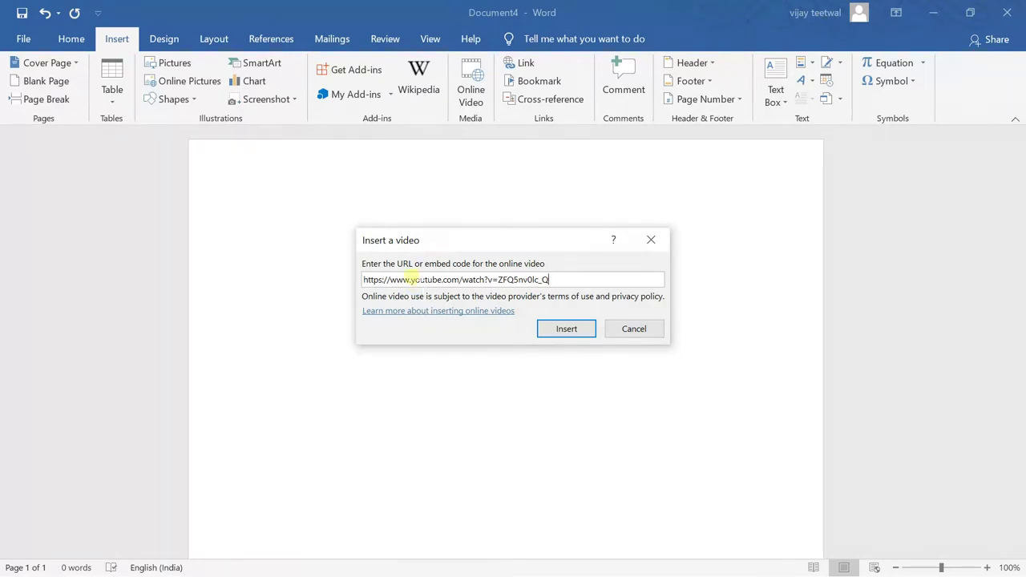
pyautogui.click(564, 327)
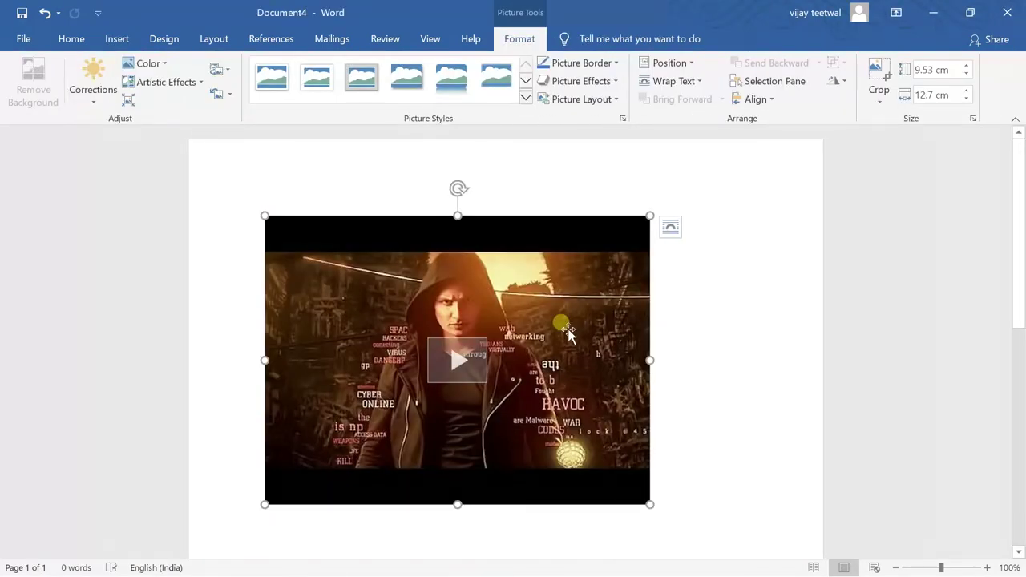
# - Try playing the embedded Jeeva video, then open the suggested 'Sid The Hacker' video in Chrome
pyautogui.click(705, 359)
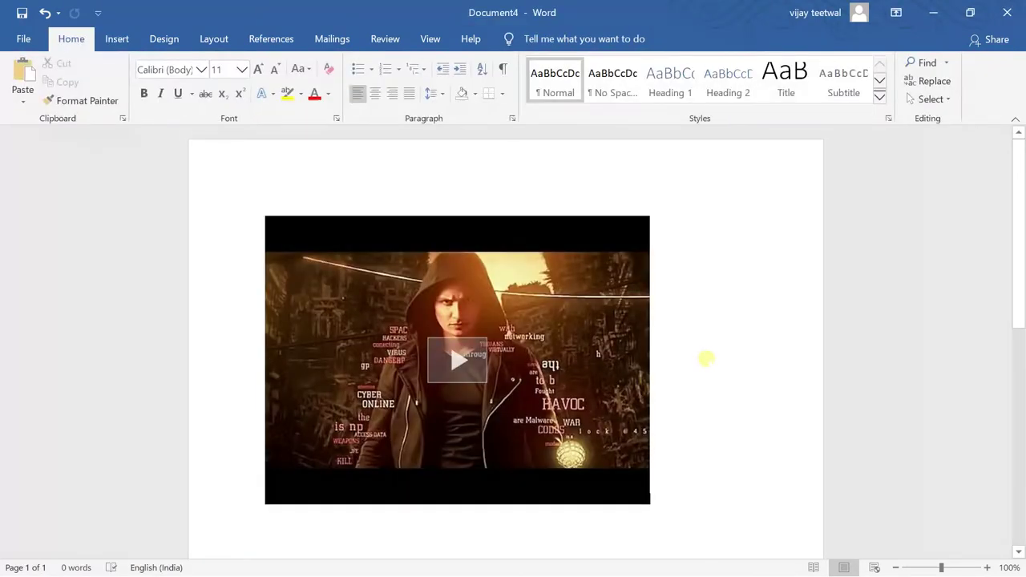
pyautogui.click(476, 377)
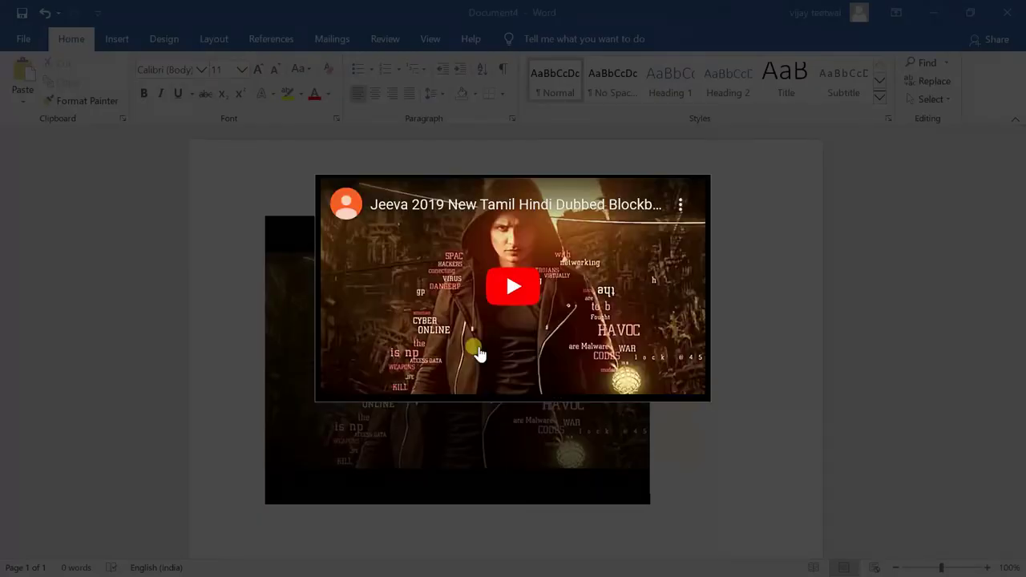
pyautogui.click(501, 284)
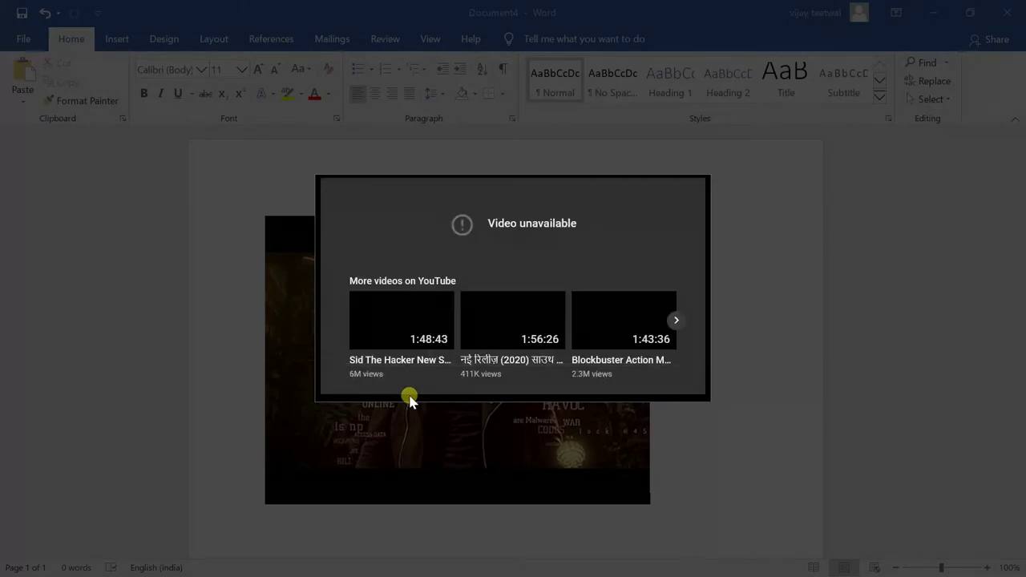
pyautogui.click(425, 332)
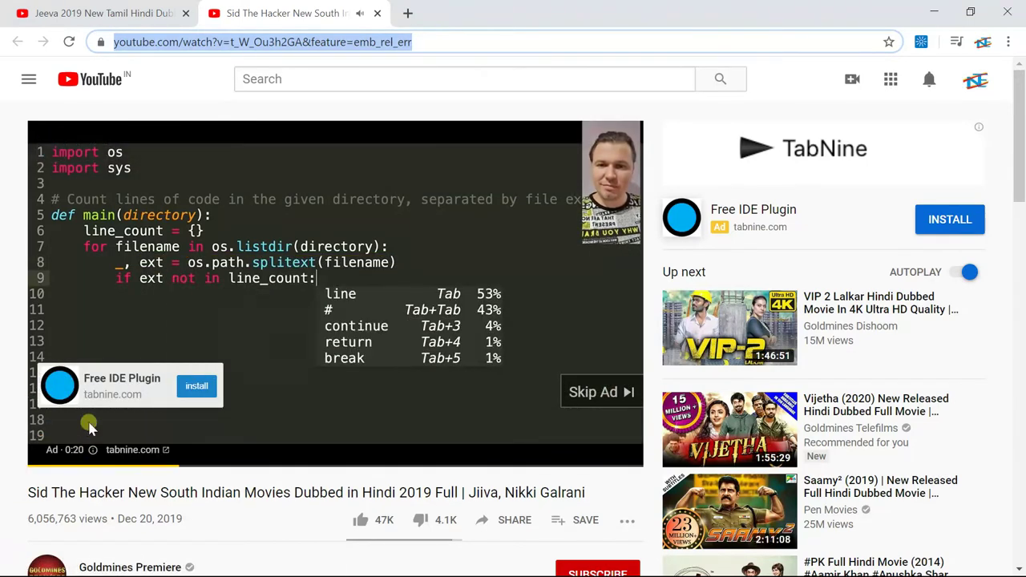
# - Pause the ad on the Sid The Hacker page and return toward Word via the taskbar
pyautogui.click(55, 453)
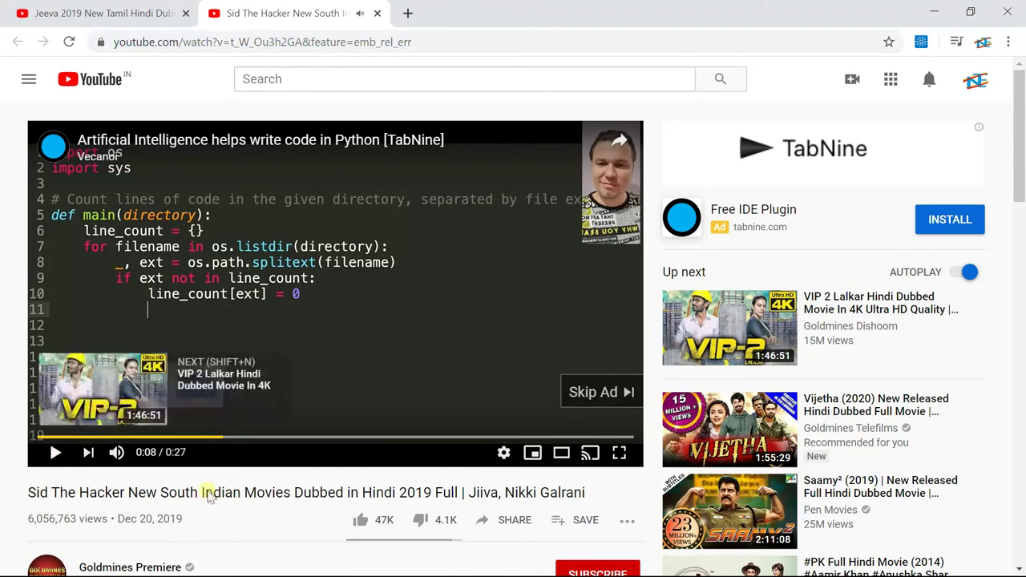
pyautogui.press('super')
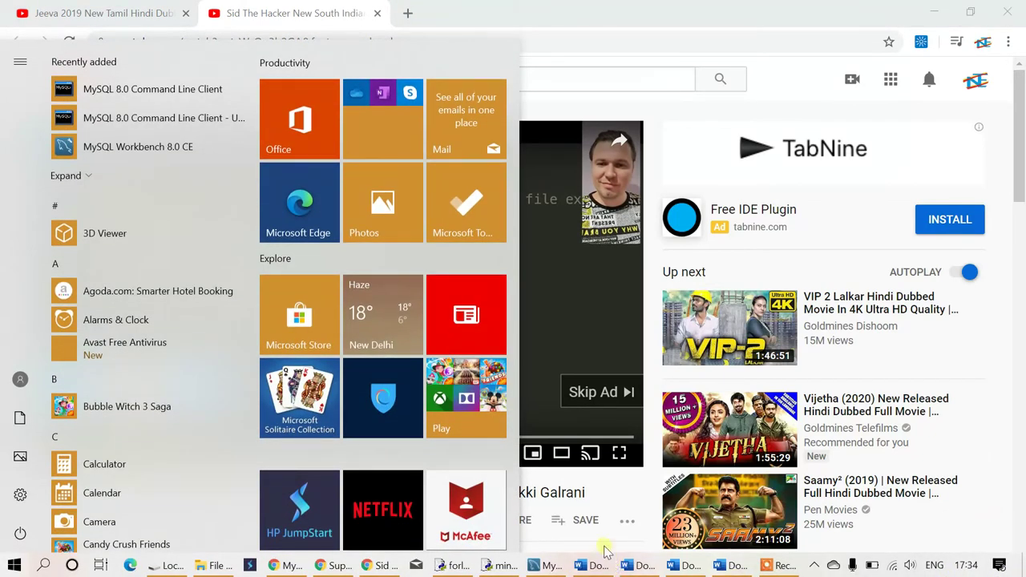
# - Bring Document3 forward and enter =rand() to generate five sample paragraphs
pyautogui.moveTo(597, 569)
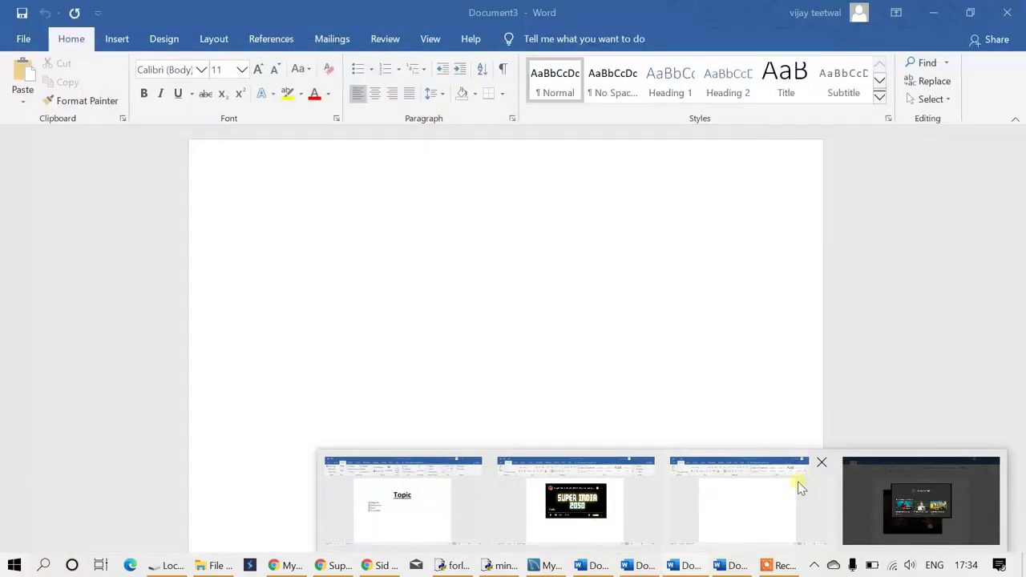
pyautogui.click(778, 493)
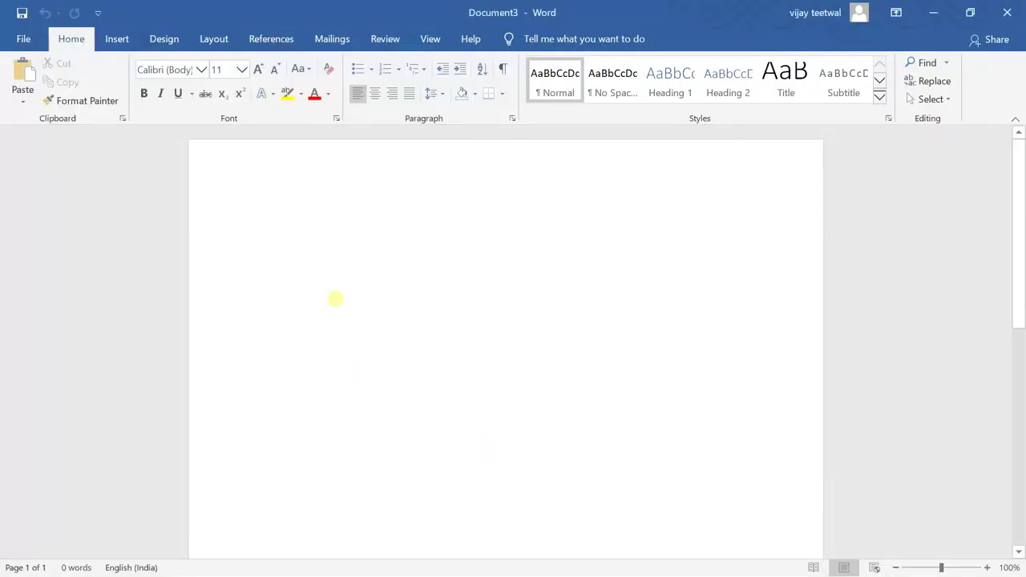
pyautogui.click(118, 39)
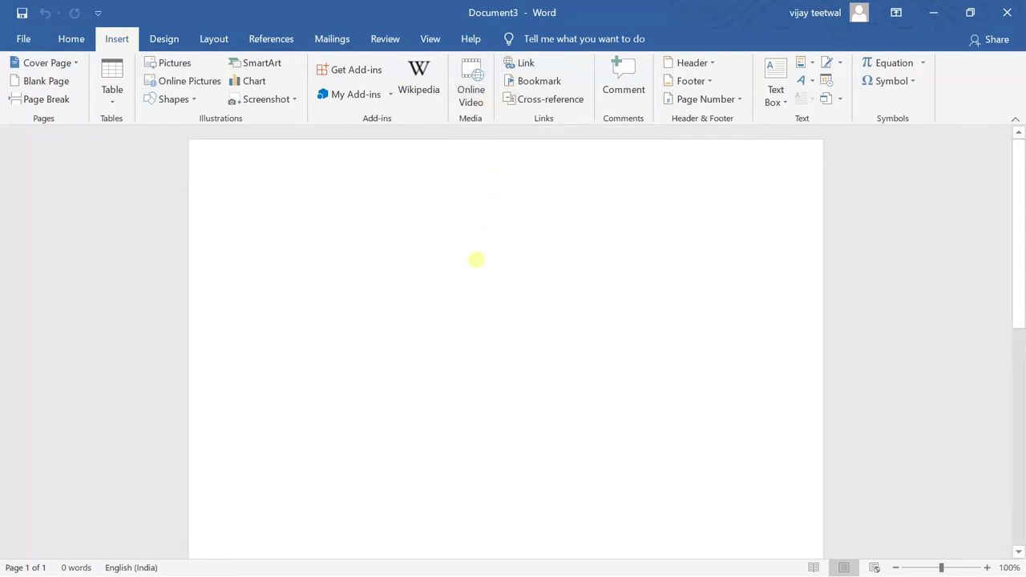
pyautogui.write('=ran')
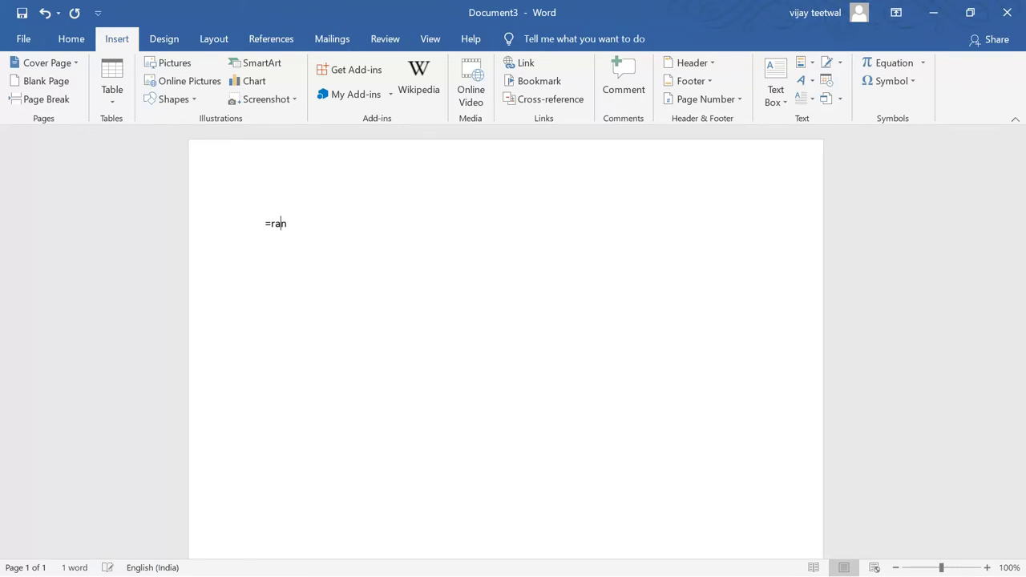
pyautogui.write('d(')
pyautogui.write(')')
pyautogui.press('Return')
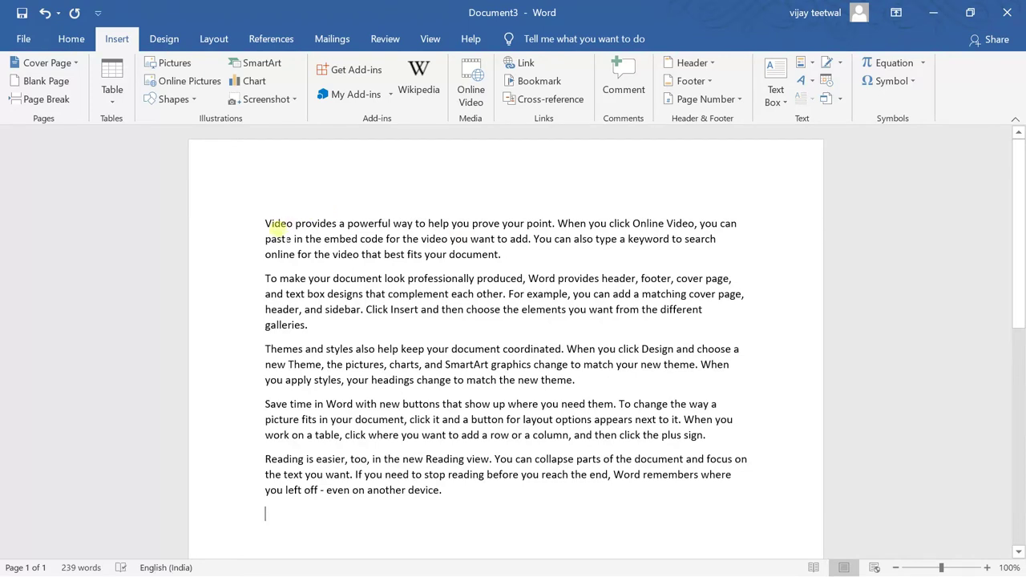
# - Link the opening word 'Video' to the Desktop picture 1.jfif through Insert Link
pyautogui.doubleClick(275, 224)
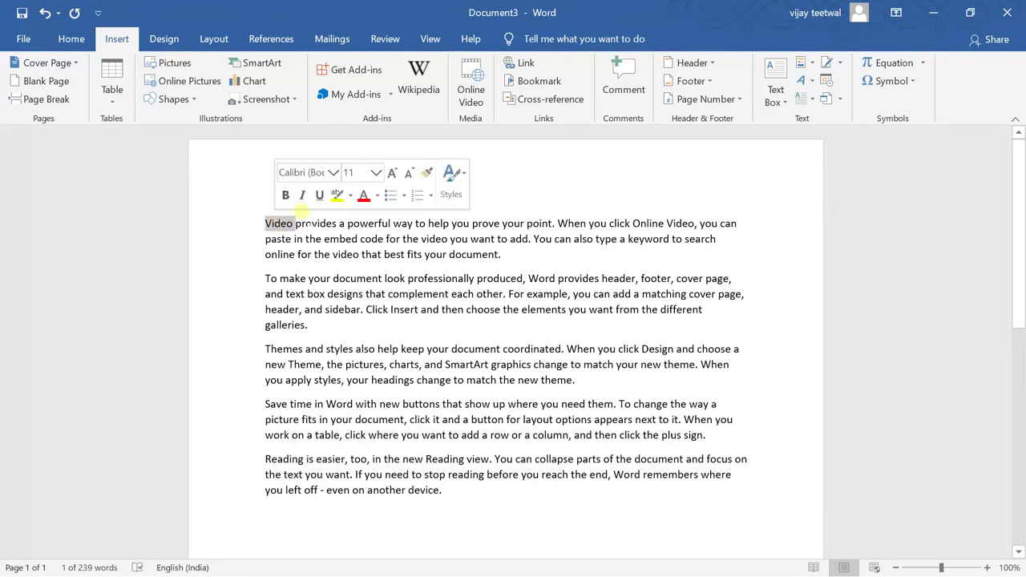
pyautogui.click(513, 68)
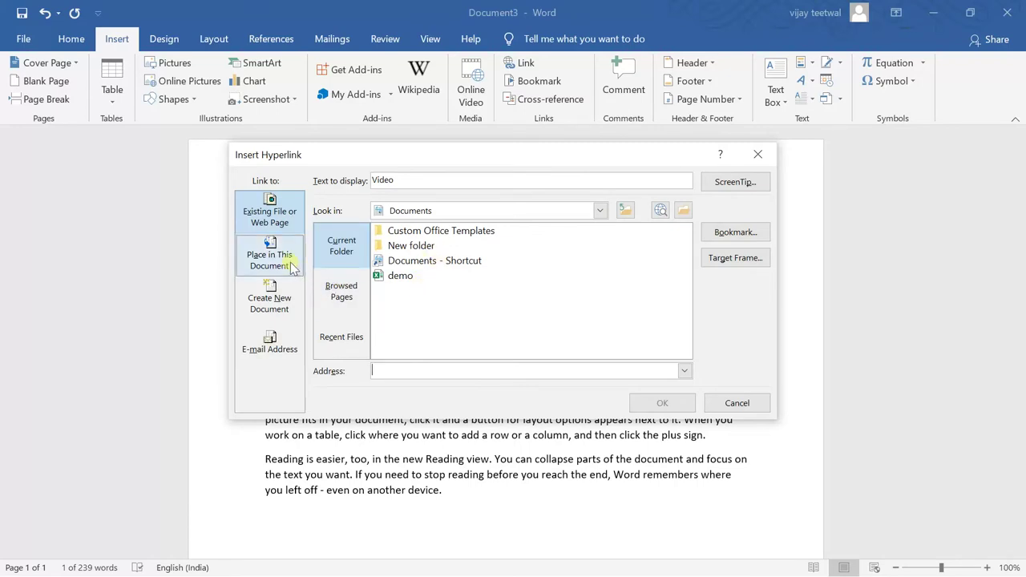
pyautogui.click(600, 210)
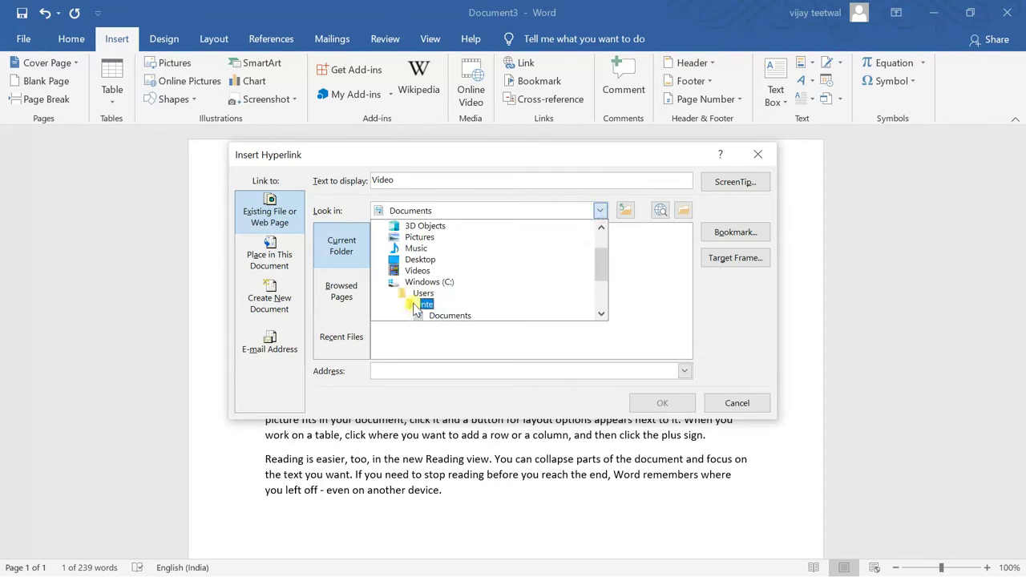
pyautogui.click(432, 260)
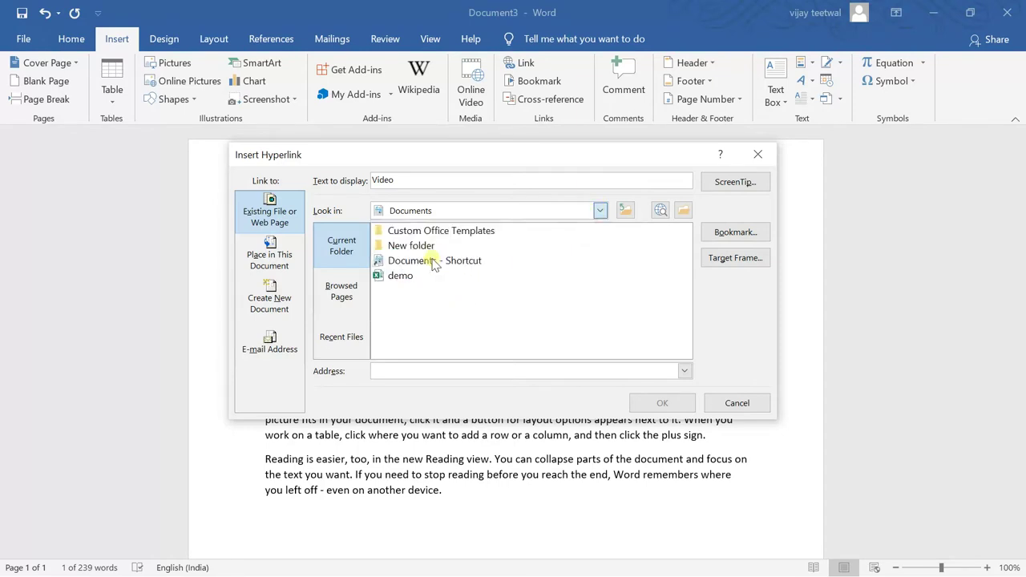
pyautogui.click(416, 265)
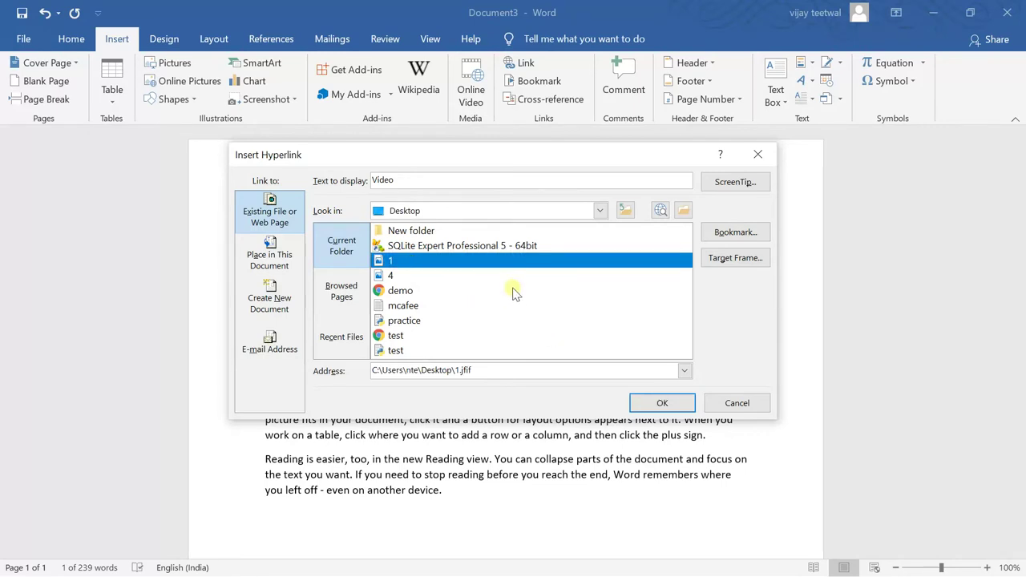
pyautogui.click(650, 409)
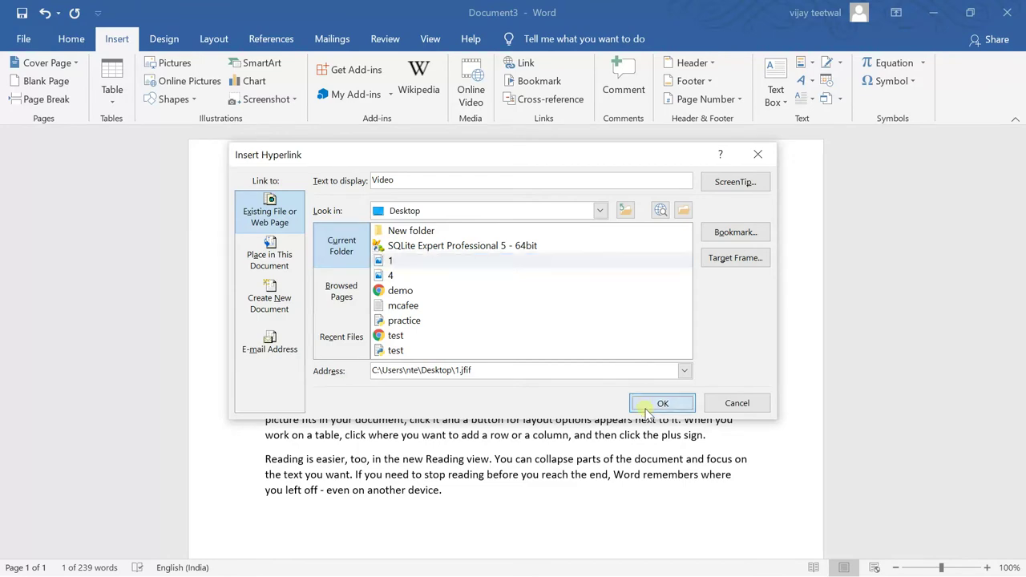
pyautogui.moveTo(272, 232)
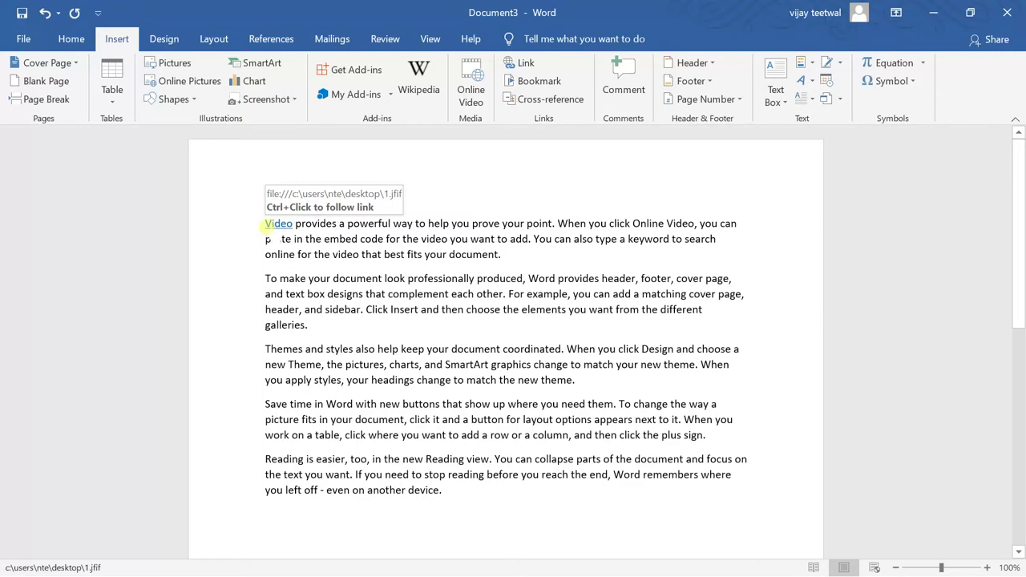
# - Follow the Video link to view 1.jfif in Photos, then close the viewer
pyautogui.keyDown('ctrl'); pyautogui.click(269, 228); pyautogui.keyUp('ctrl')
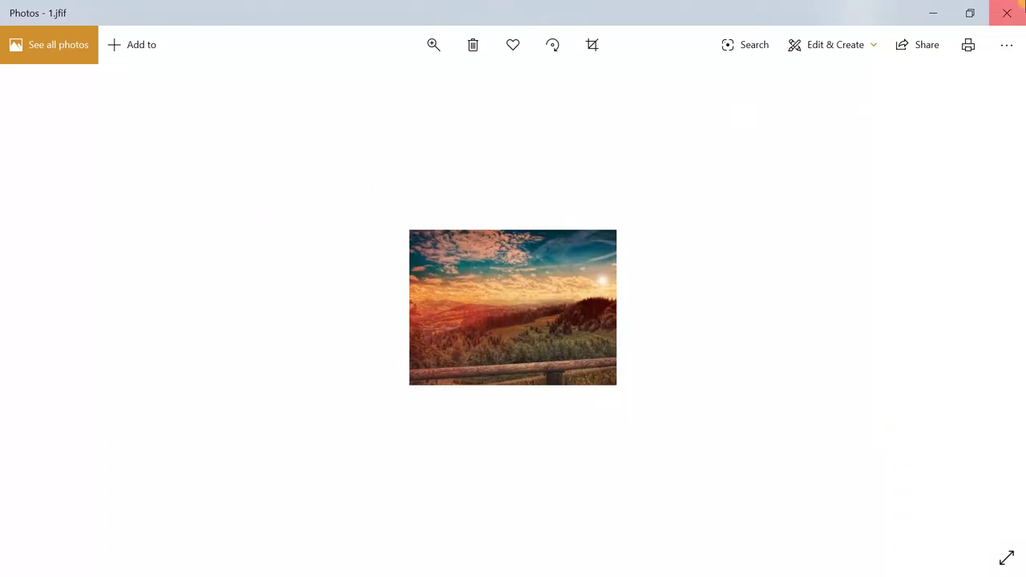
pyautogui.click(1007, 13)
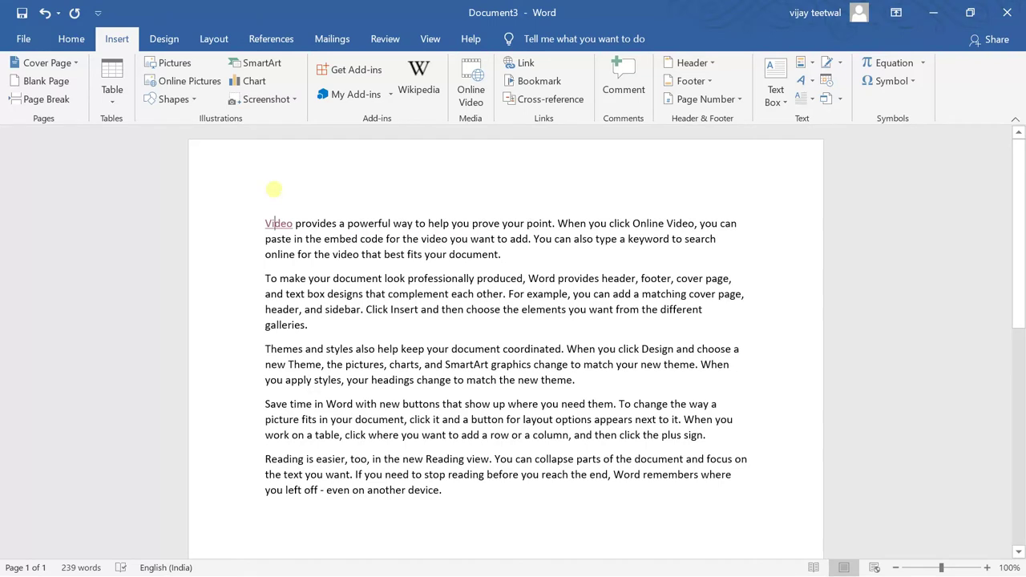
# - Bookmark the first paragraph with the name 'monday'
pyautogui.tripleClick(270, 227)
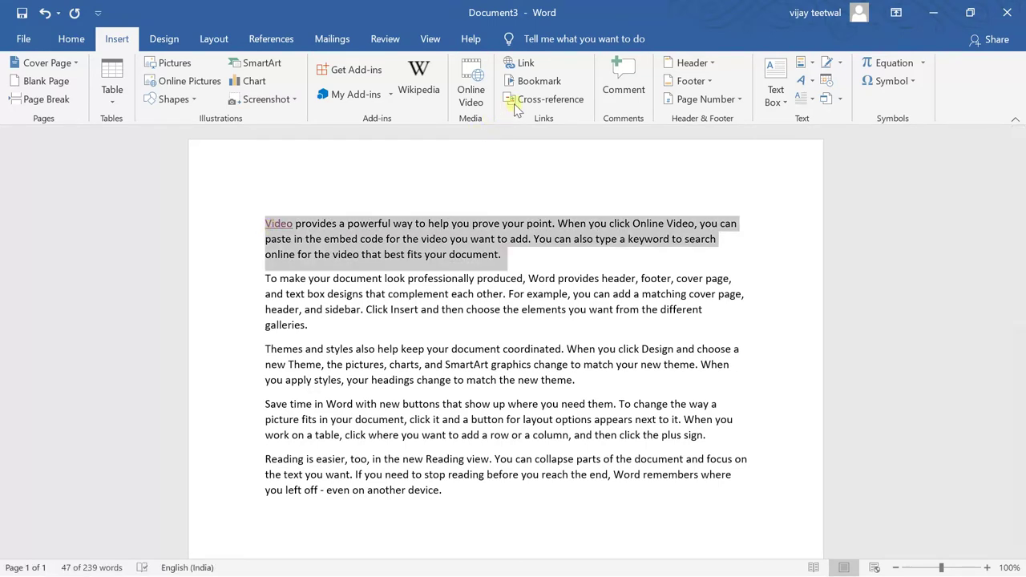
pyautogui.click(538, 83)
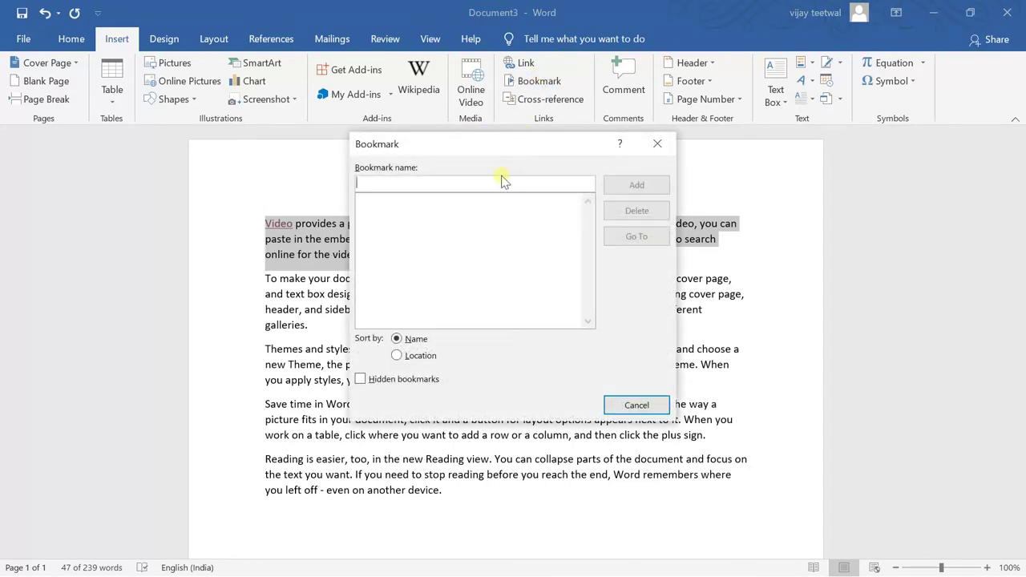
pyautogui.write('monday')
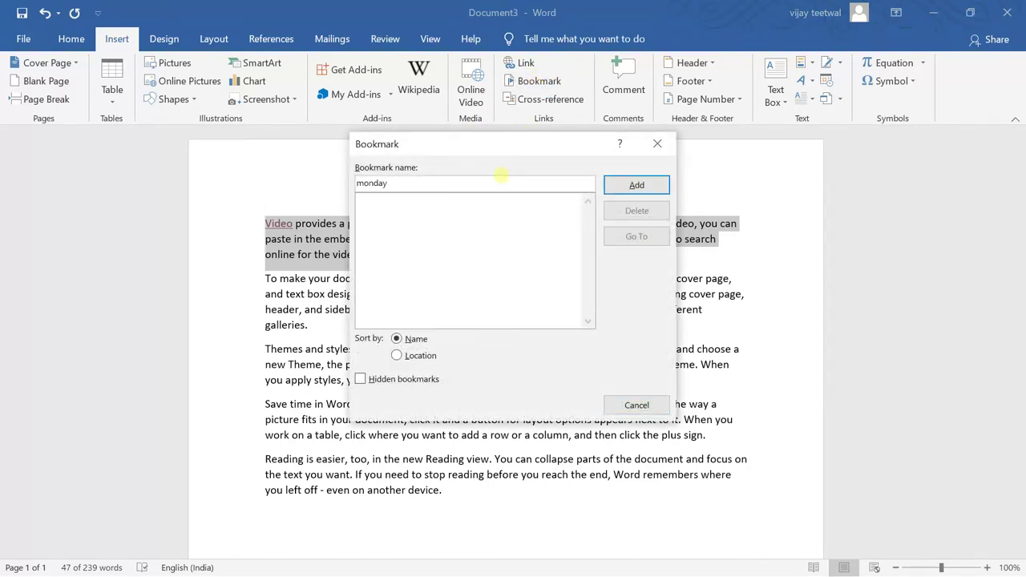
pyautogui.click(637, 186)
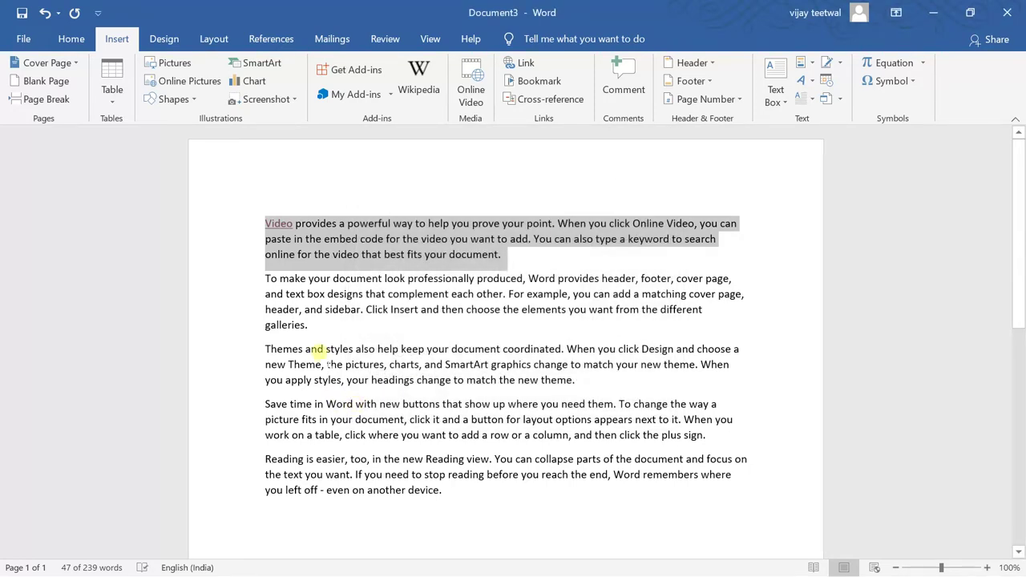
# - Bookmark the Themes paragraph with the name 'tuesday'
pyautogui.tripleClick(271, 360)
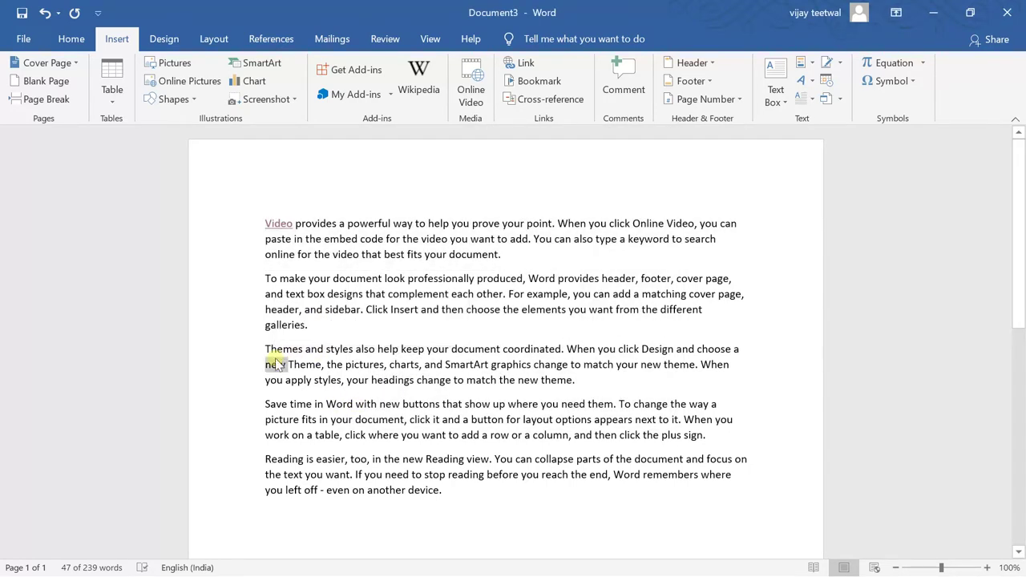
pyautogui.click(557, 83)
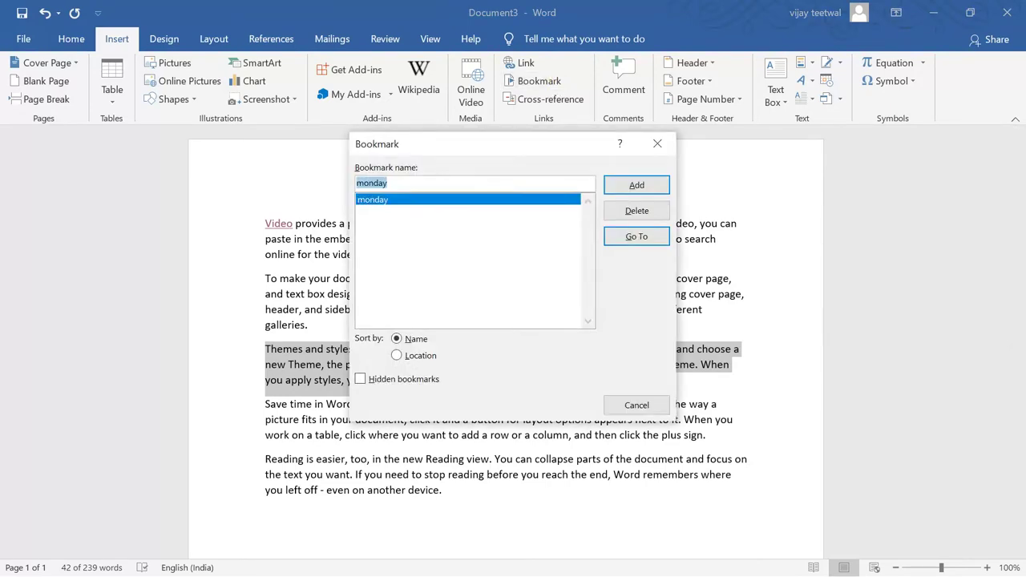
pyautogui.write('tues')
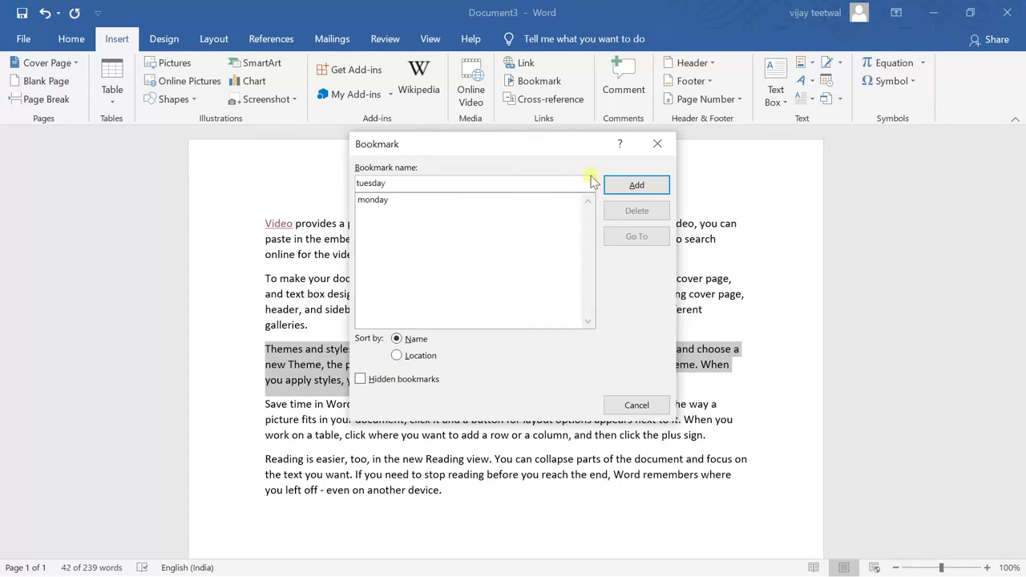
pyautogui.click(620, 186)
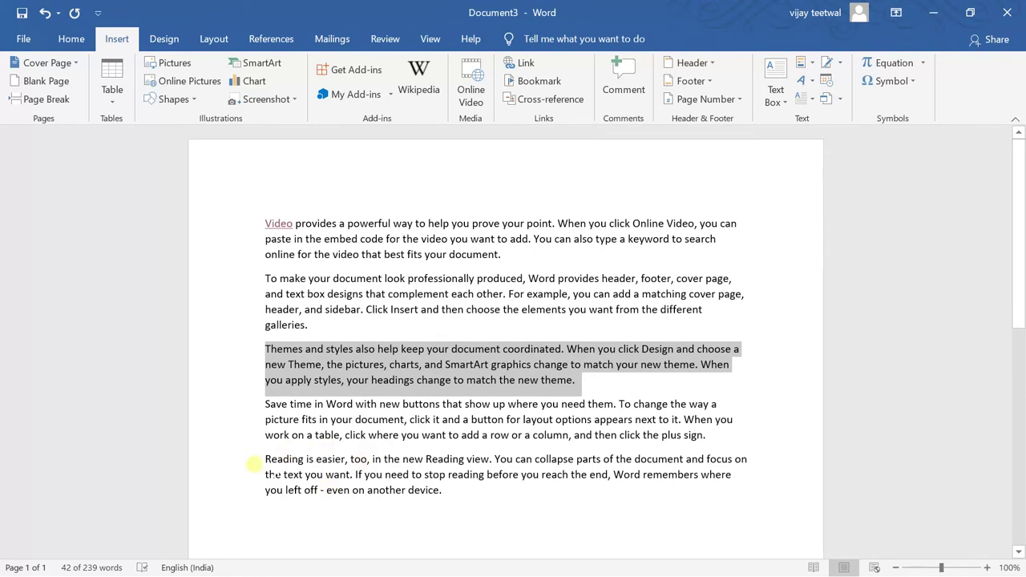
# - Bookmark the last paragraph with the name 'wednesday'
pyautogui.tripleClick(252, 463)
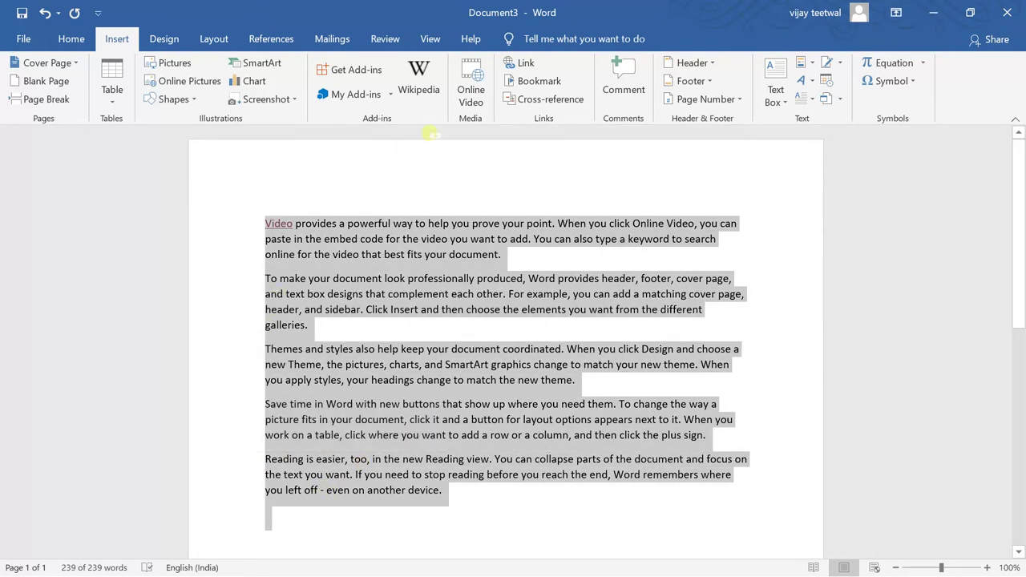
pyautogui.click(298, 463)
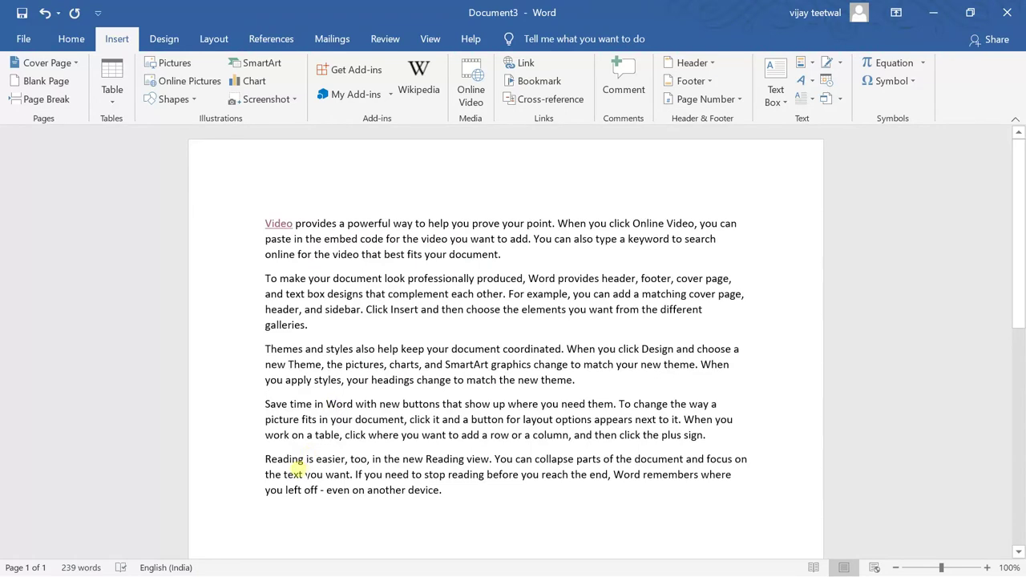
pyautogui.moveTo(283, 475); pyautogui.dragTo(298, 474)
pyautogui.tripleClick(295, 473)
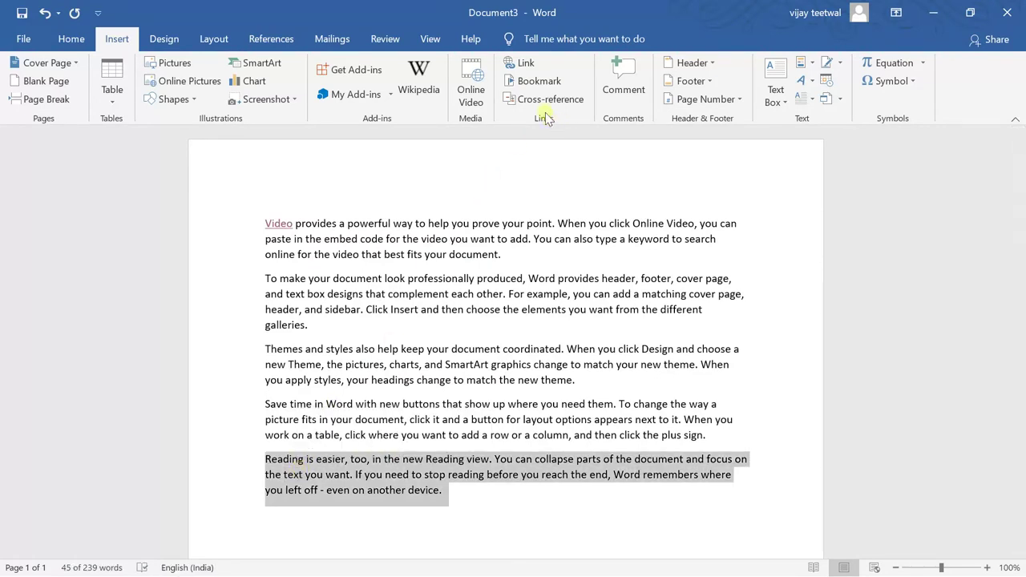
pyautogui.click(538, 83)
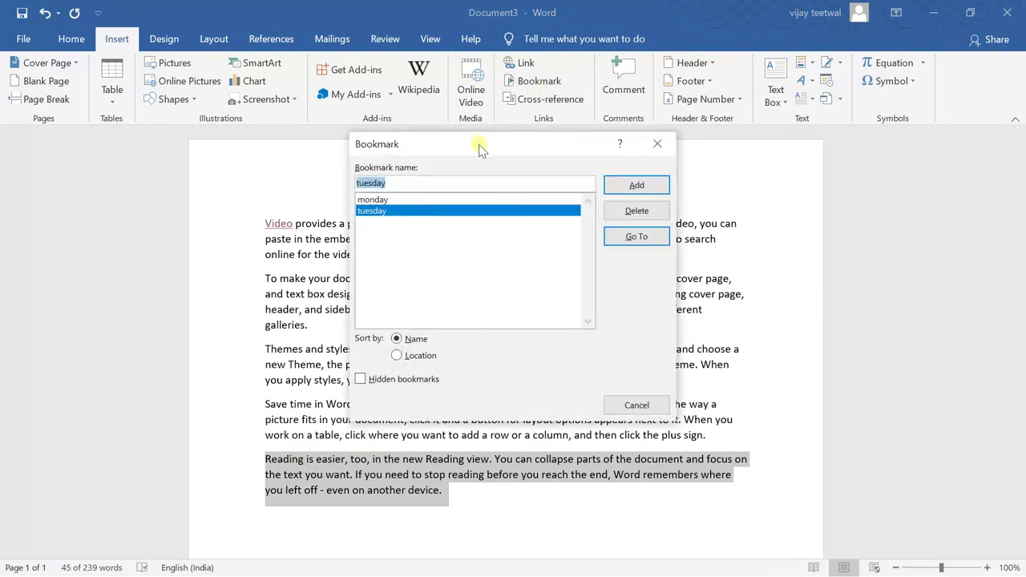
pyautogui.press('BackSpace')
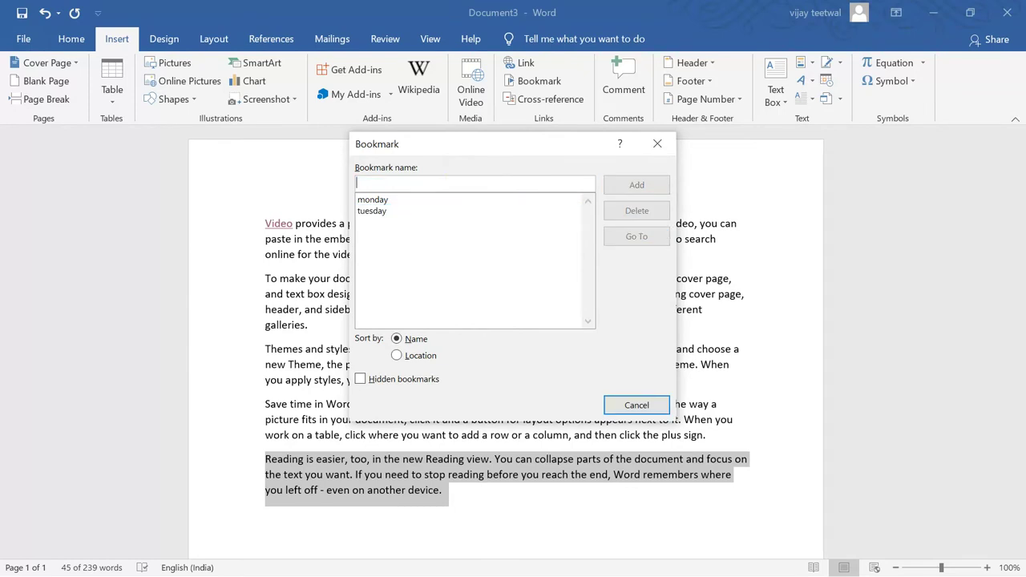
pyautogui.write('wednesday')
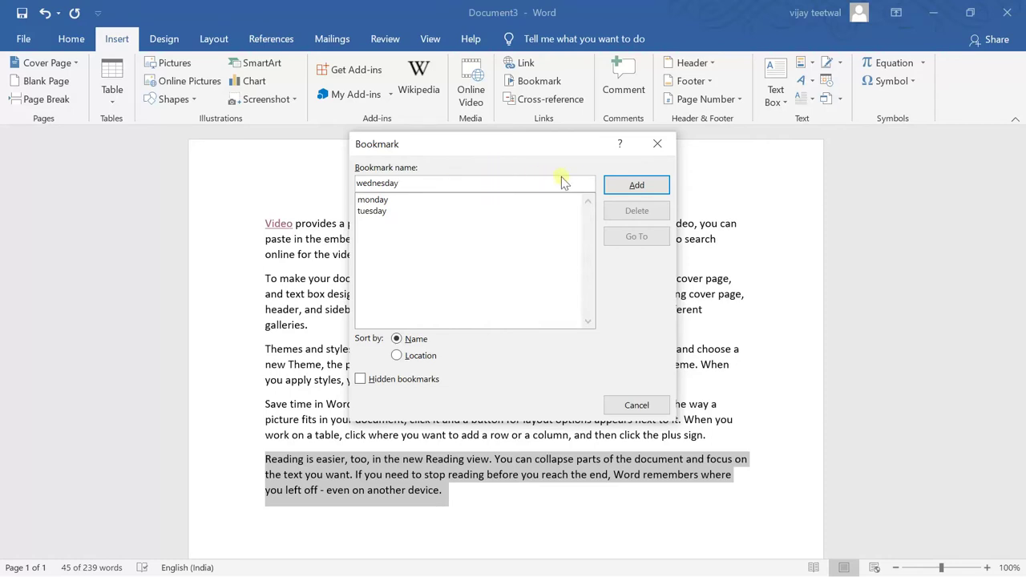
pyautogui.click(617, 188)
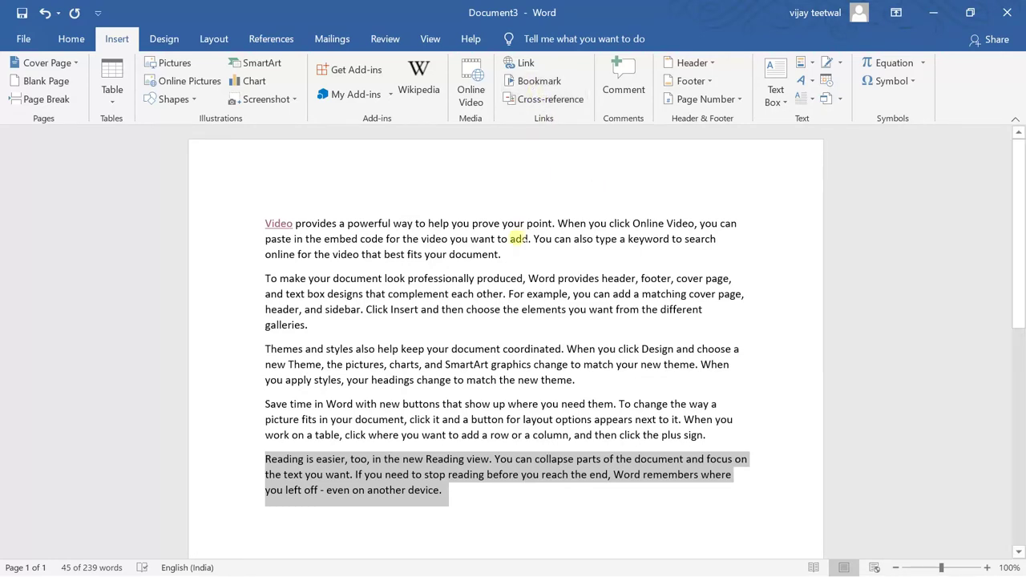
pyautogui.click(514, 238)
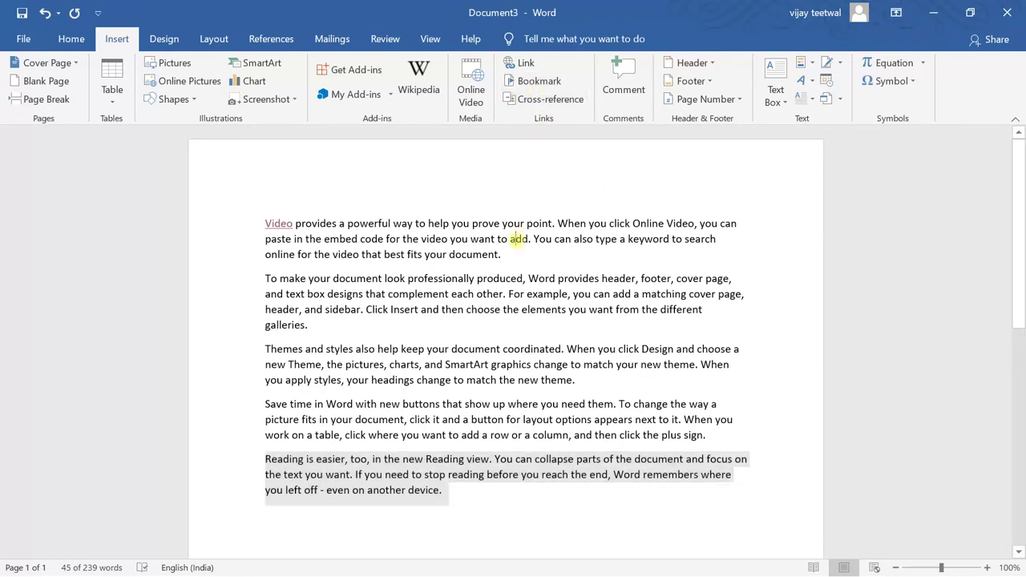
# - Use the bookmark list's Go To to visit the monday, tuesday, then wednesday paragraphs
pyautogui.click(533, 81)
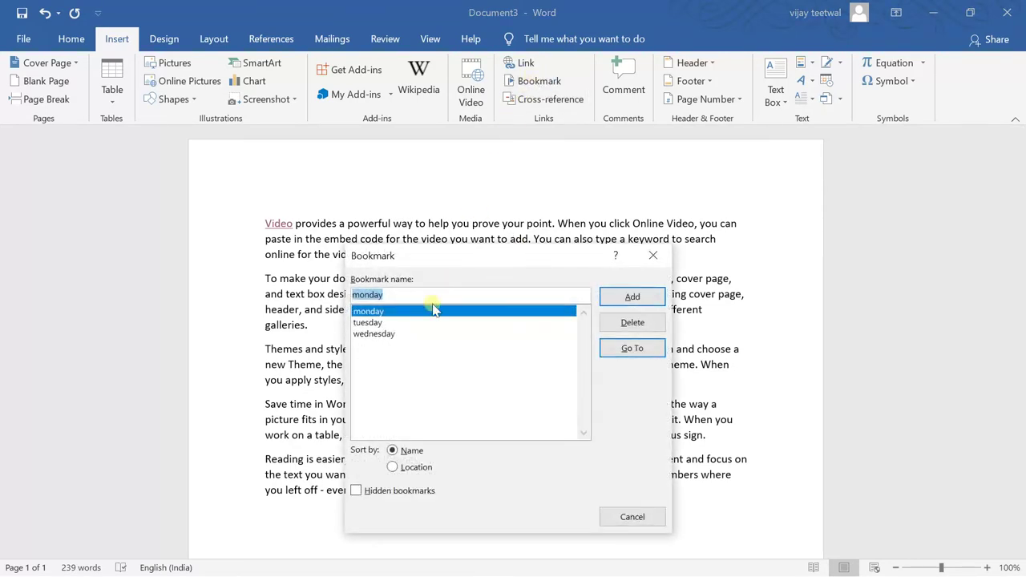
pyautogui.click(424, 315)
pyautogui.click(618, 346)
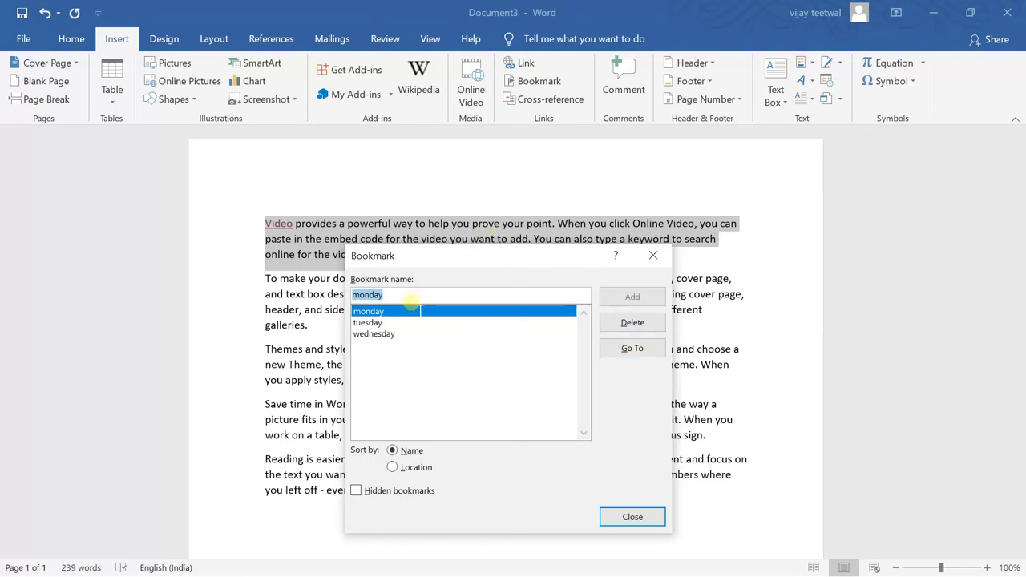
pyautogui.click(395, 334)
pyautogui.click(393, 322)
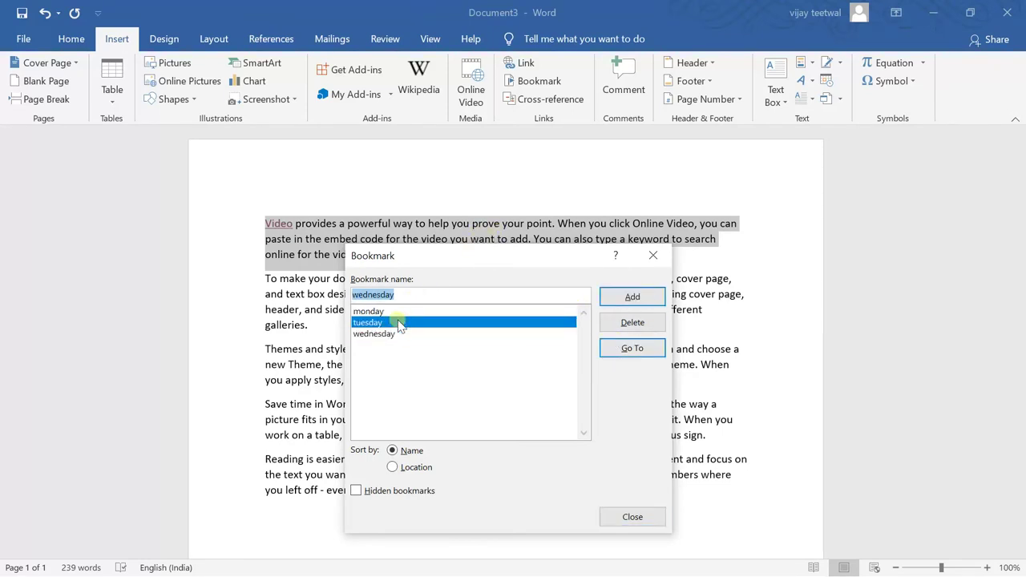
pyautogui.click(619, 361)
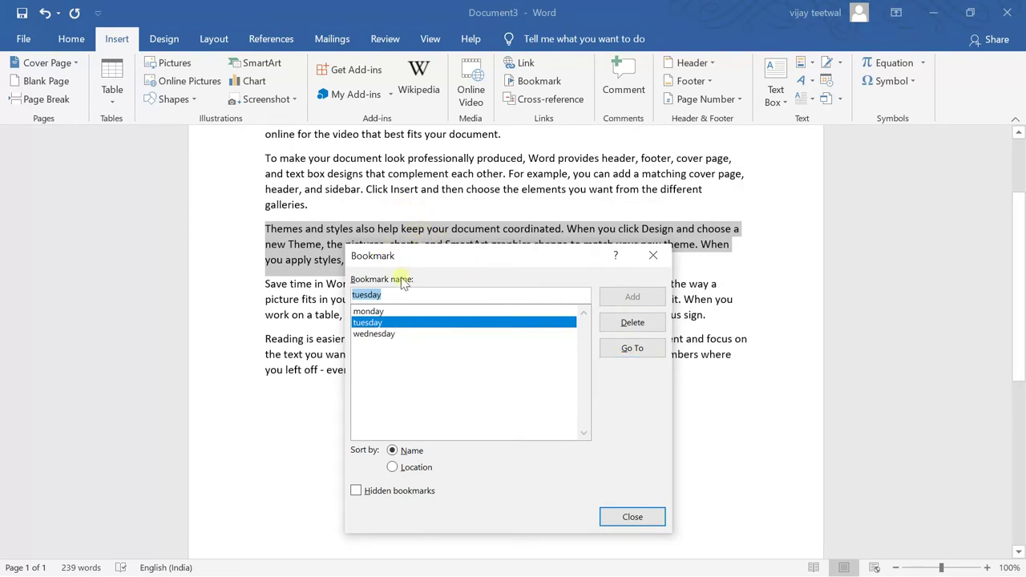
pyautogui.click(401, 335)
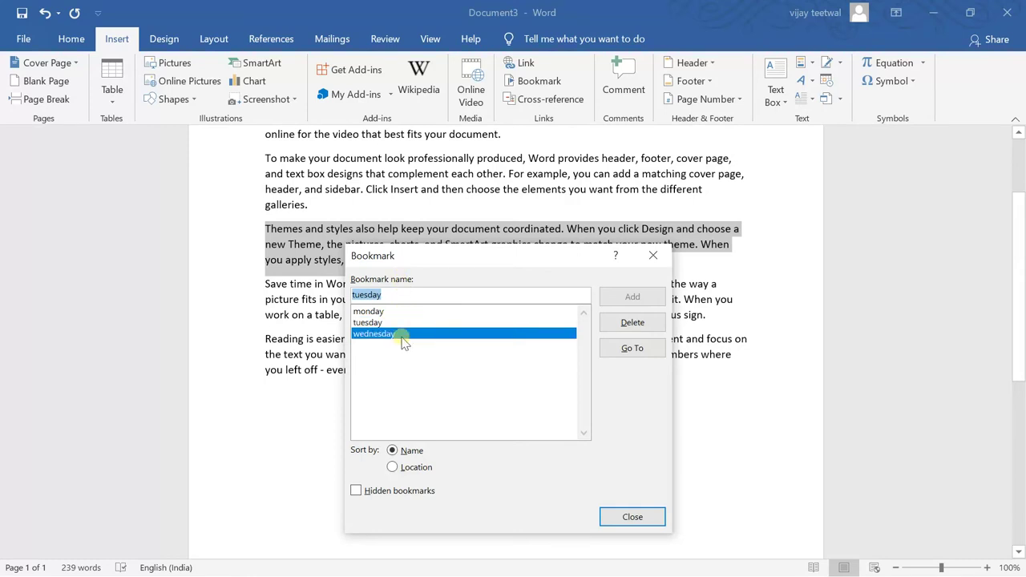
pyautogui.click(646, 345)
pyautogui.click(646, 346)
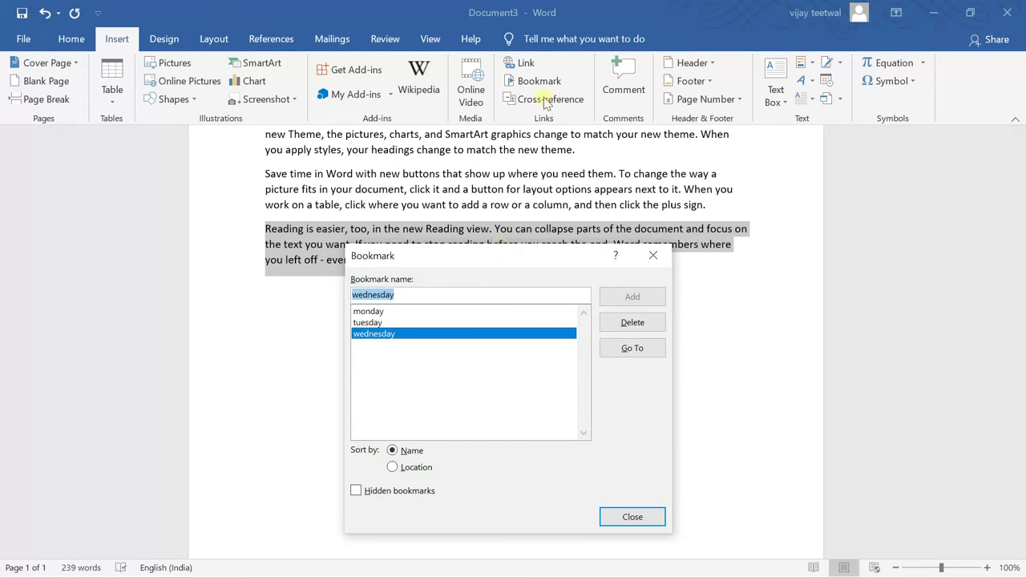
pyautogui.click(644, 251)
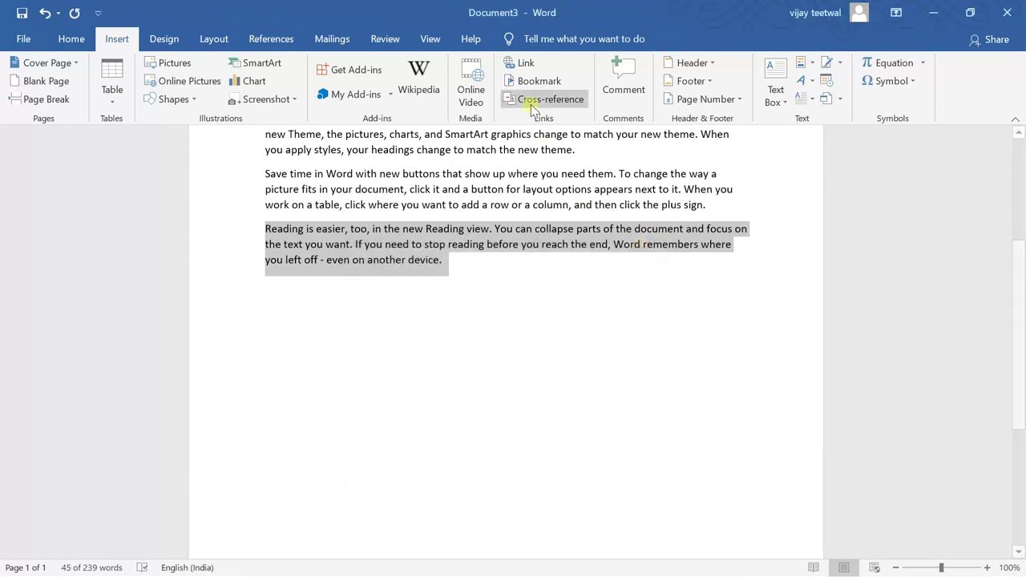
pyautogui.click(543, 103)
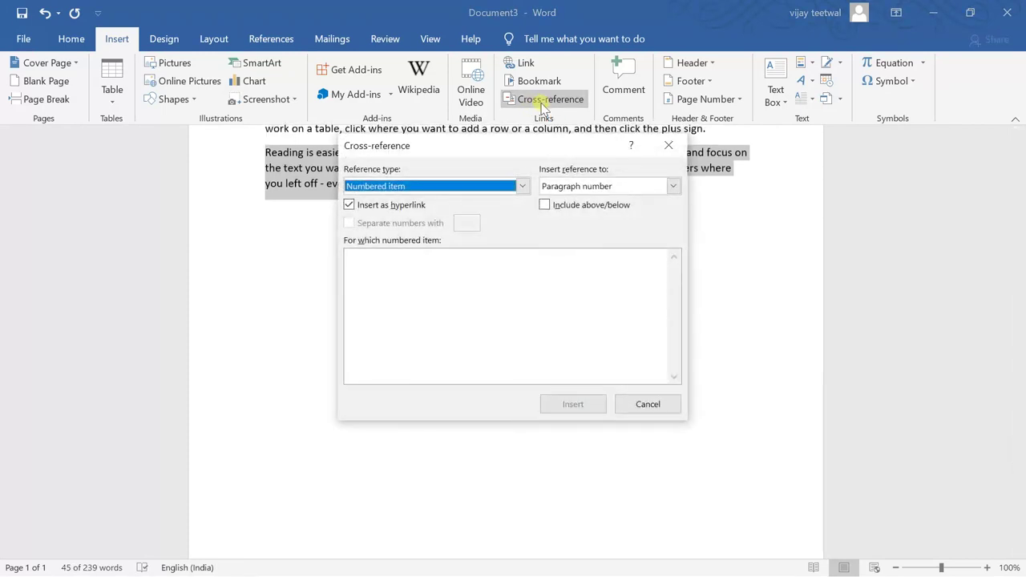
pyautogui.click(664, 146)
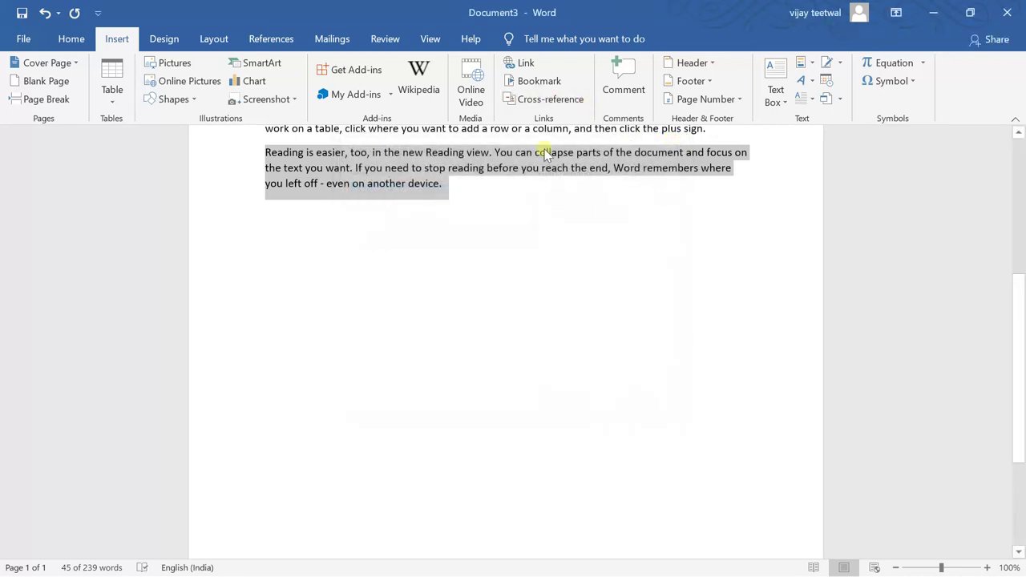
pyautogui.click(380, 44)
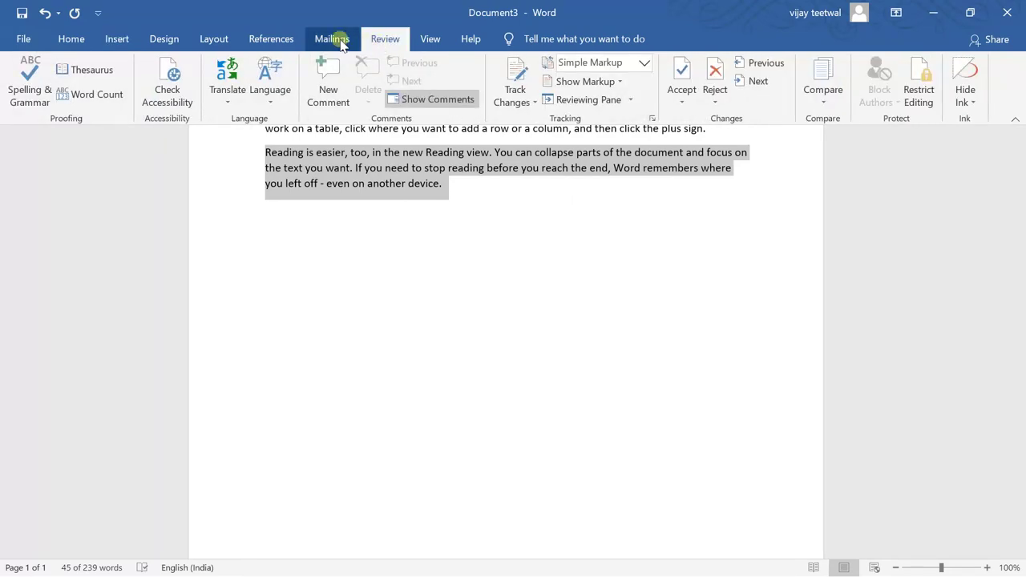
pyautogui.click(426, 42)
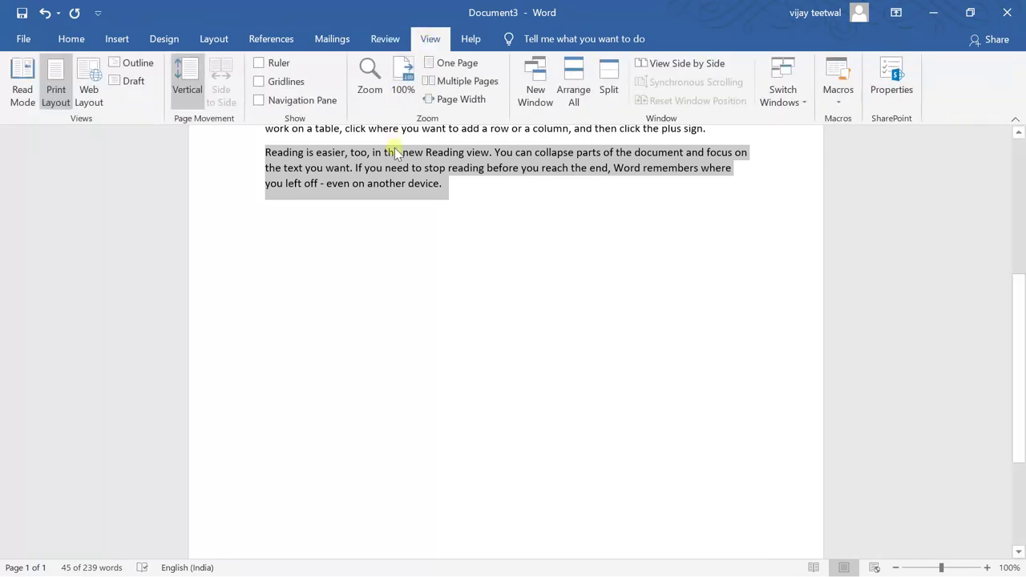
pyautogui.click(377, 45)
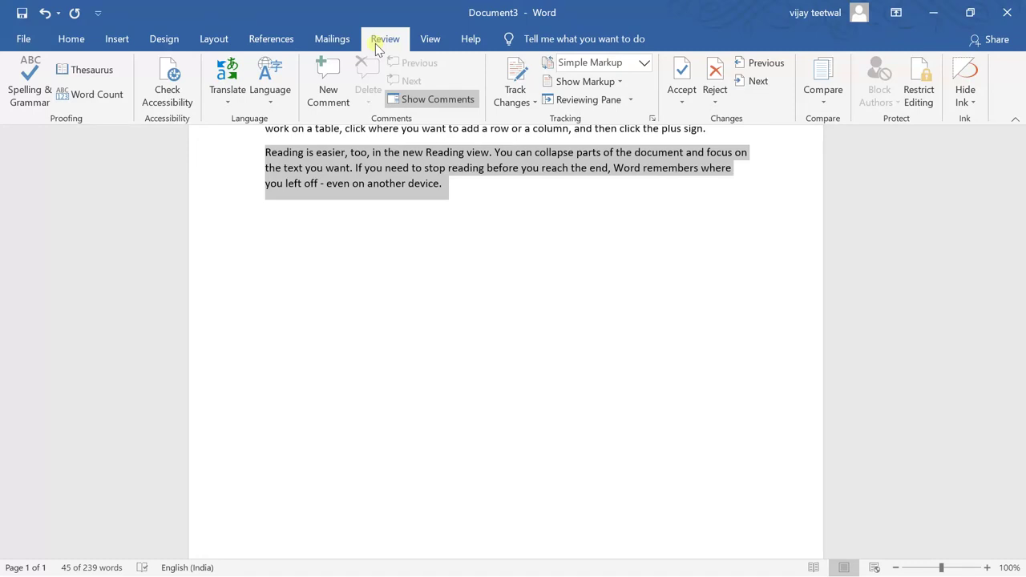
pyautogui.click(120, 42)
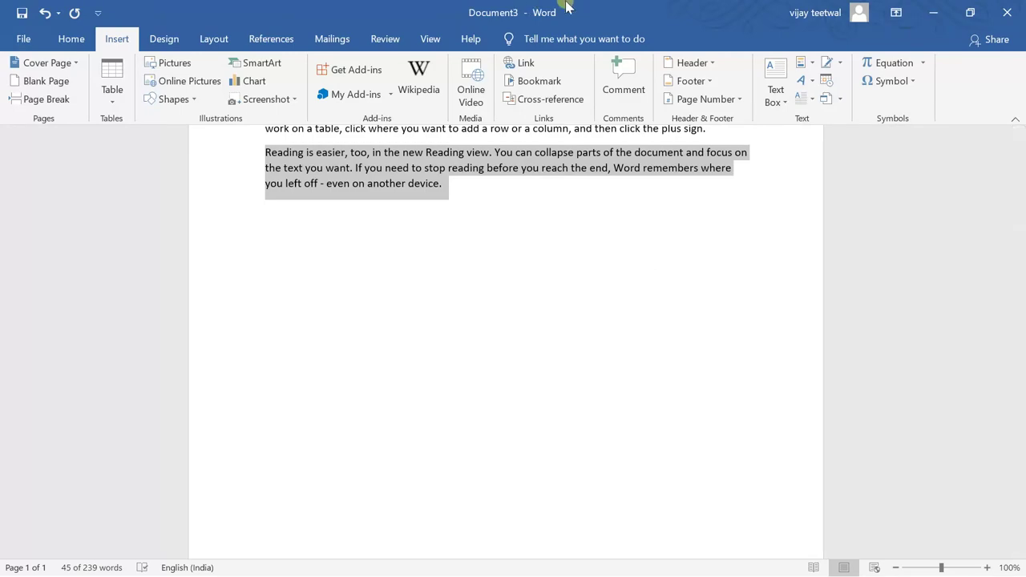
# - Add a margin comment reading 'types' to the word 'type'
pyautogui.click(591, 150)
pyautogui.scroll(3, 591, 148)
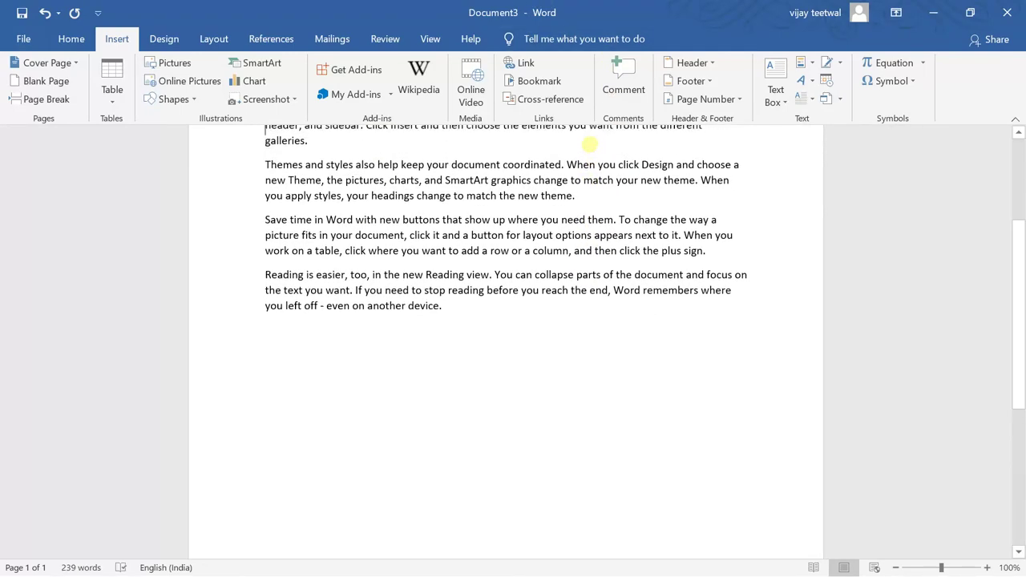
pyautogui.scroll(2, 589, 144)
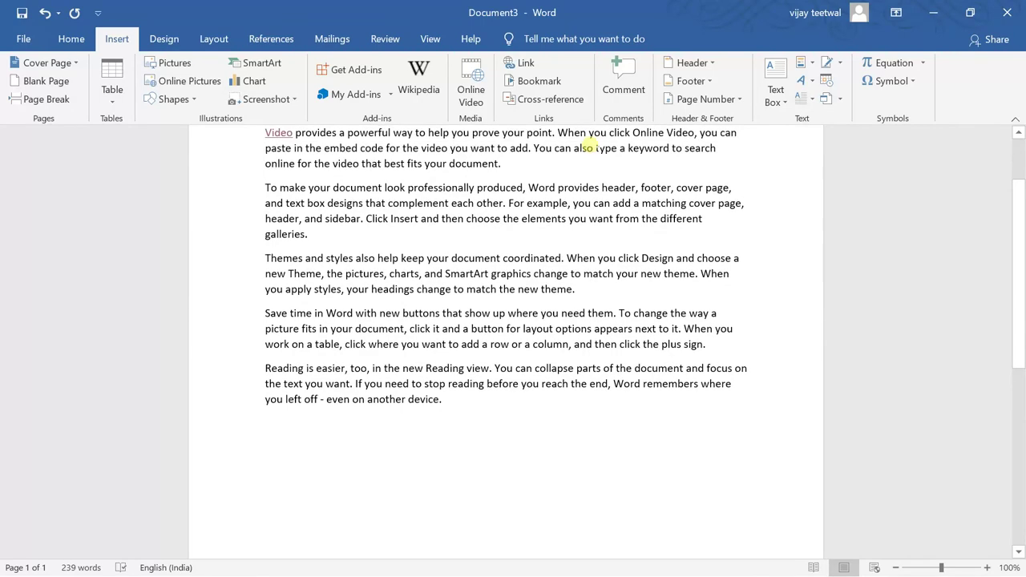
pyautogui.doubleClick(606, 150)
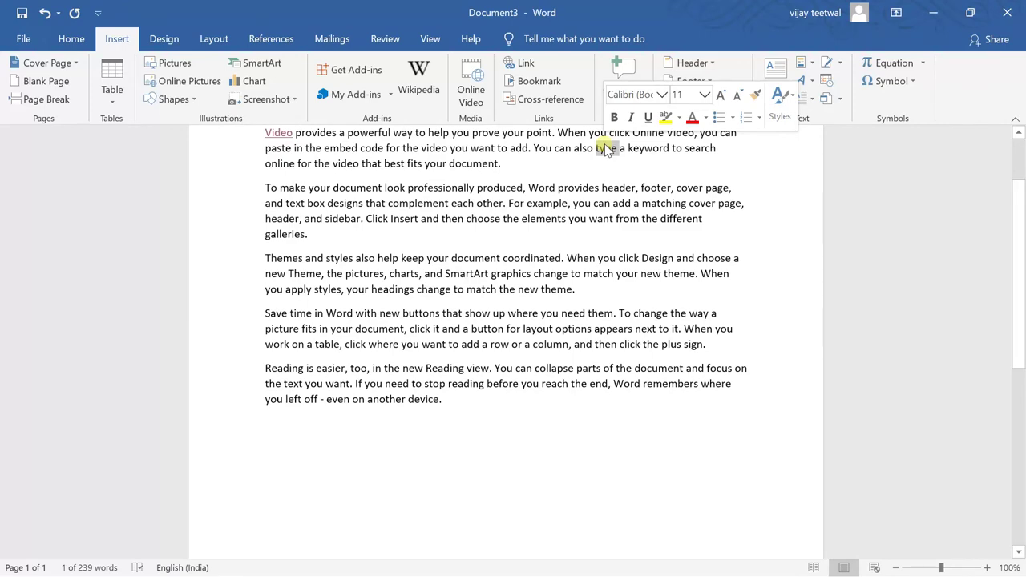
pyautogui.click(611, 77)
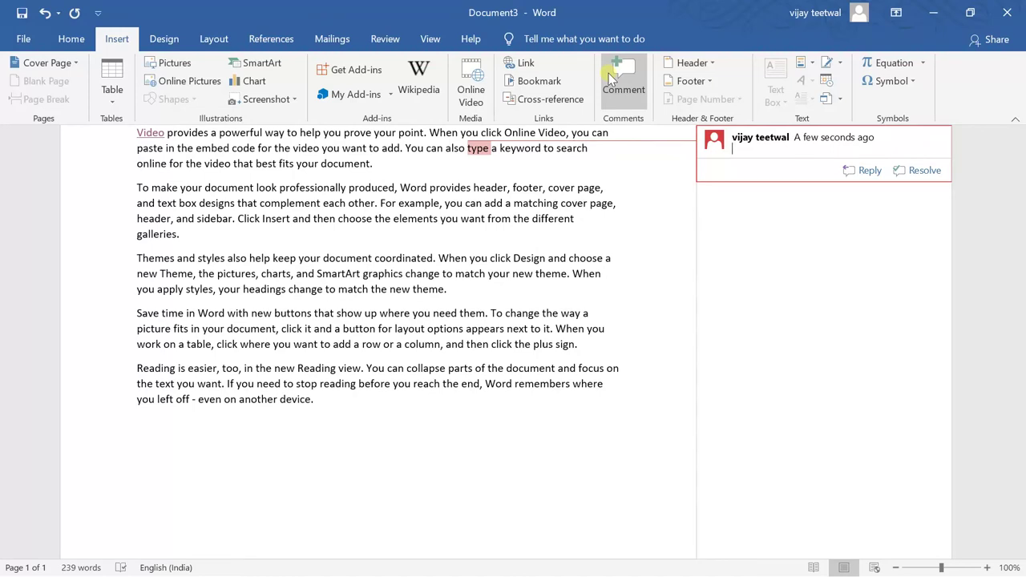
pyautogui.write('h')
pyautogui.press('BackSpace')
pyautogui.write('type')
pyautogui.write('s')
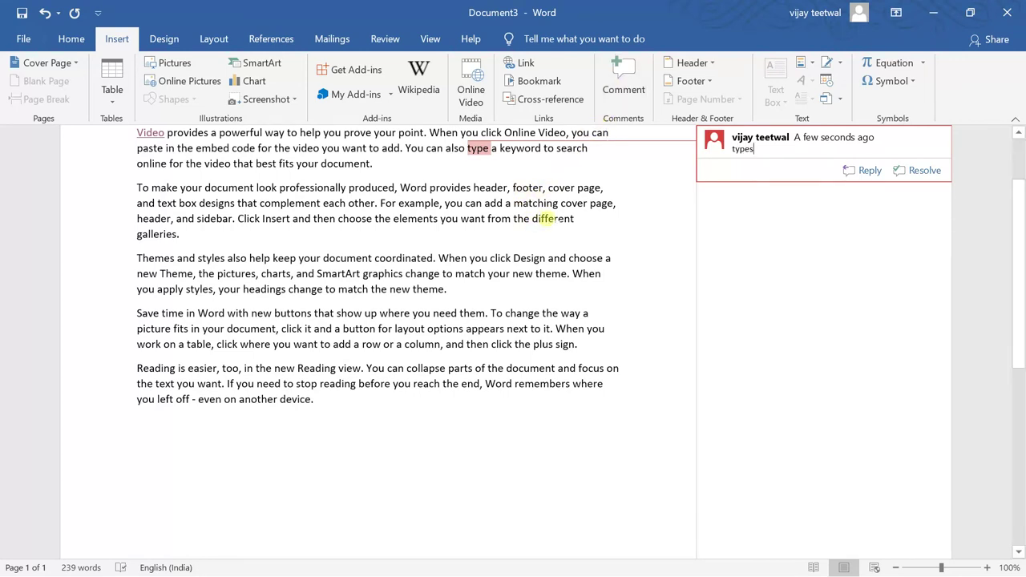
# - Add a margin comment reading 'hello' to the word 'different'
pyautogui.doubleClick(548, 219)
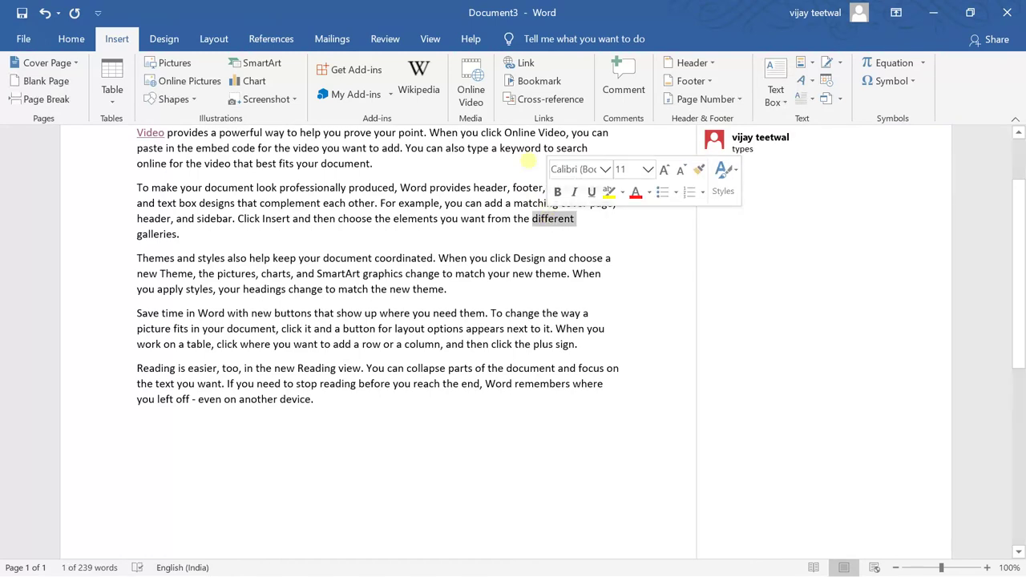
pyautogui.click(605, 94)
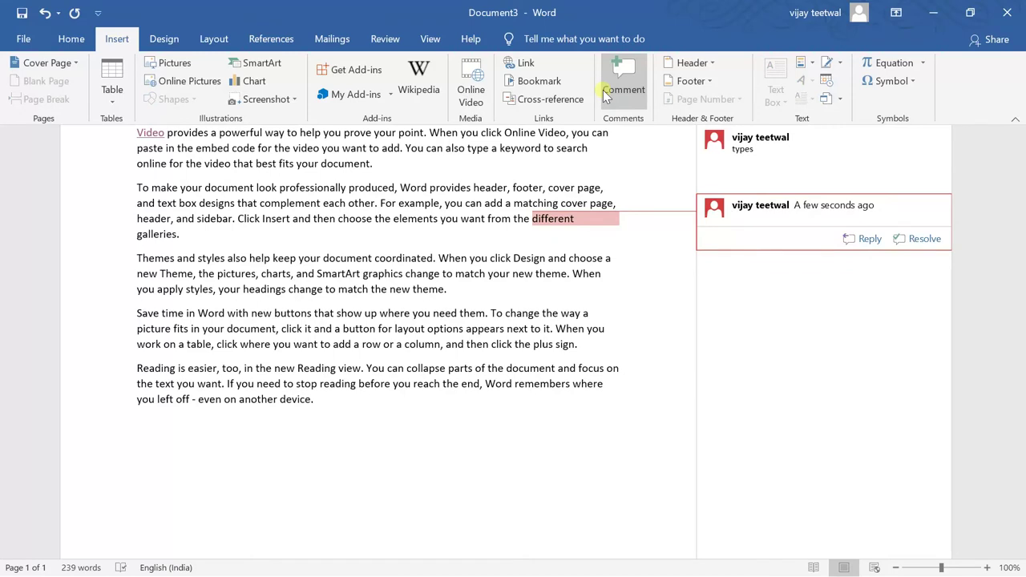
pyautogui.write('hello')
pyautogui.press('Return')
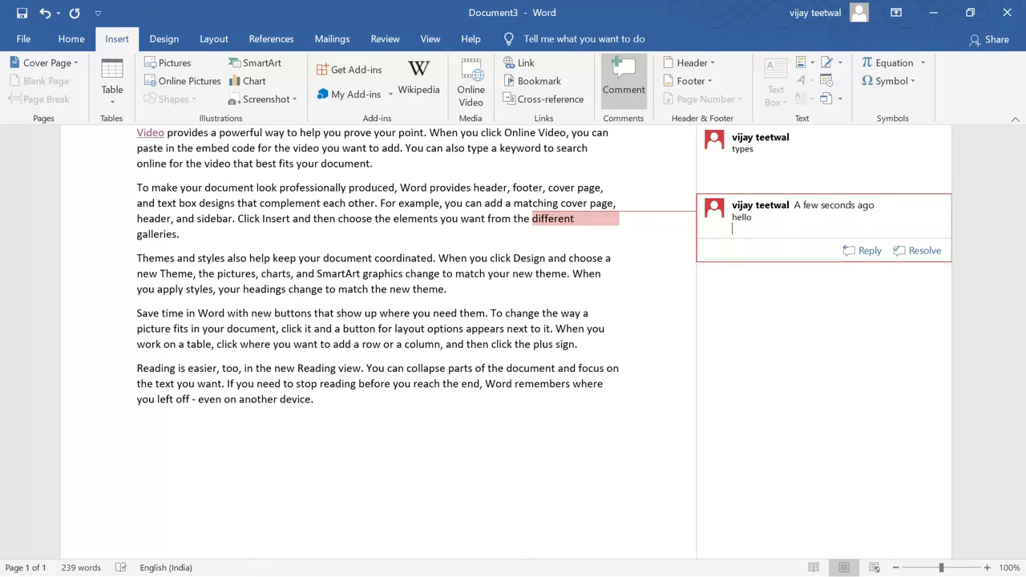
pyautogui.click(755, 172)
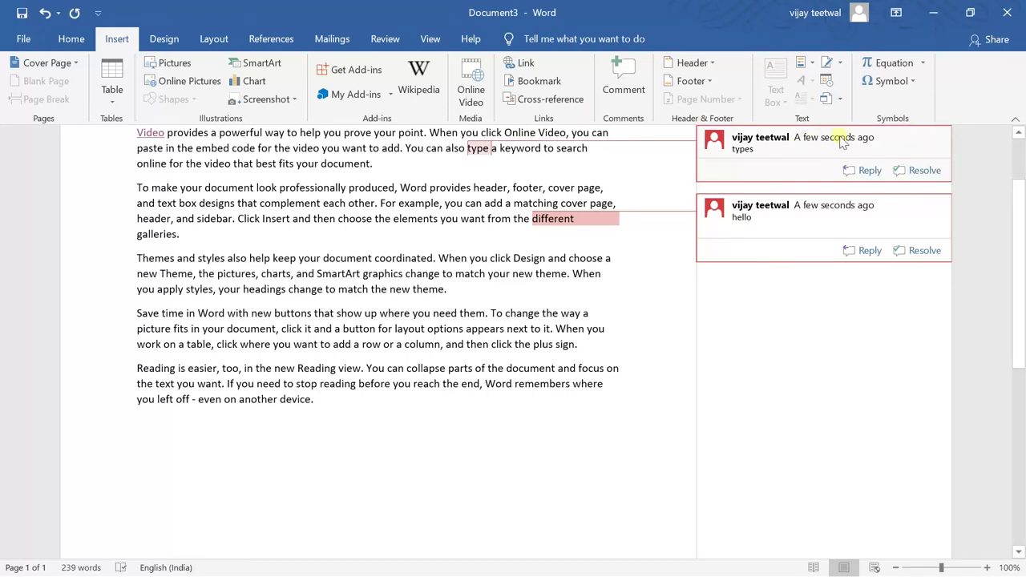
pyautogui.click(853, 212)
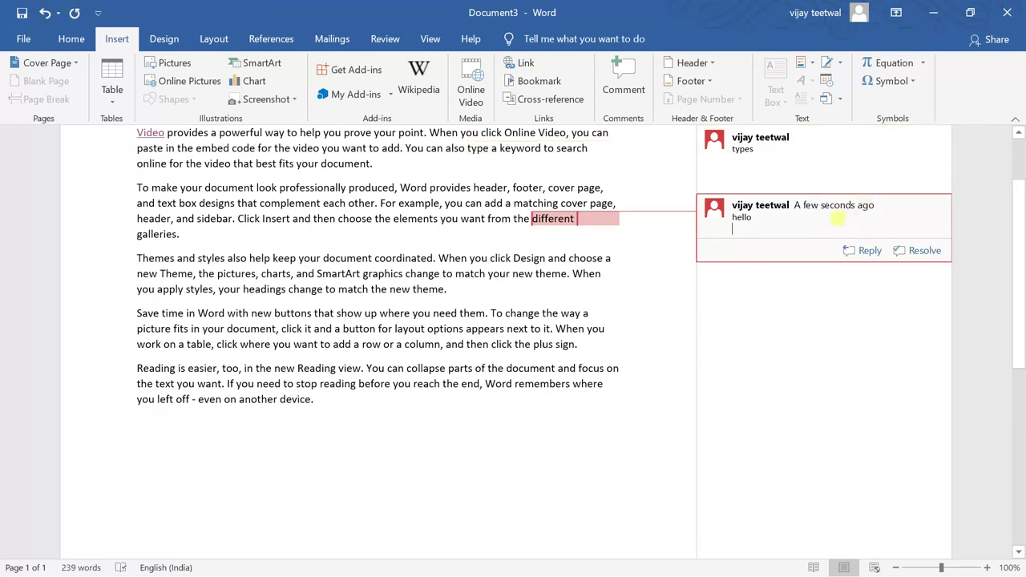
pyautogui.click(615, 293)
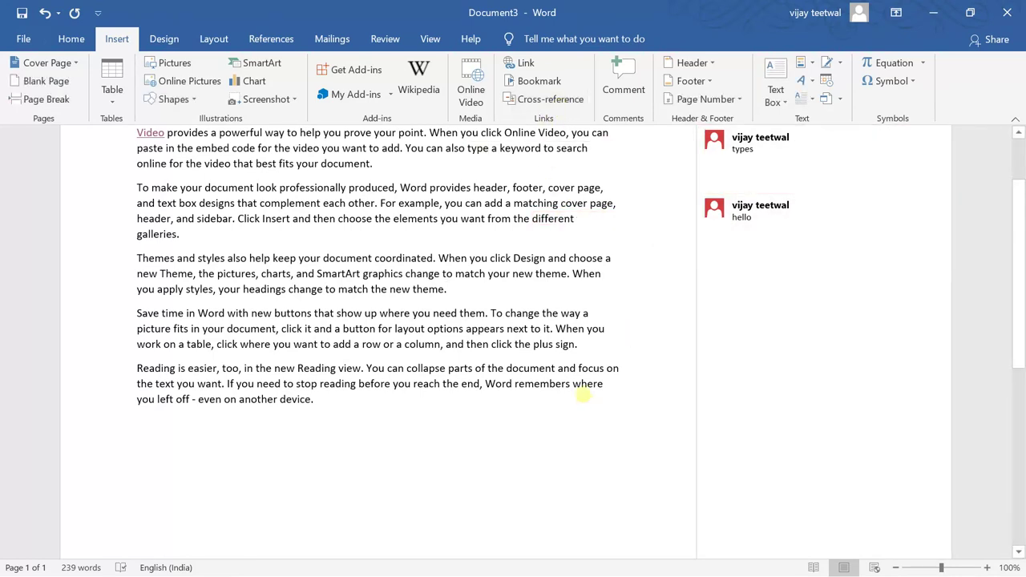
pyautogui.click(751, 230)
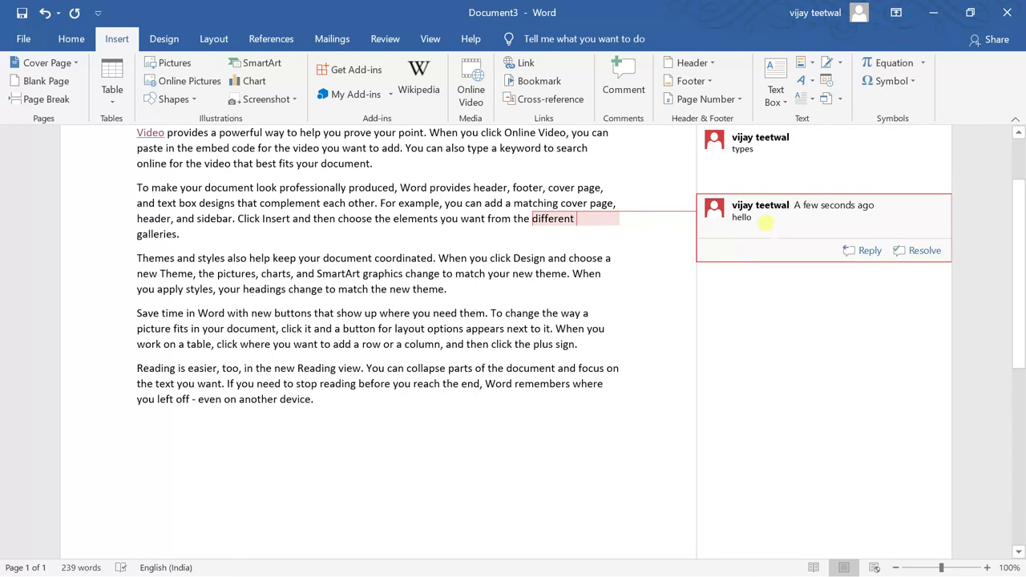
pyautogui.click(784, 166)
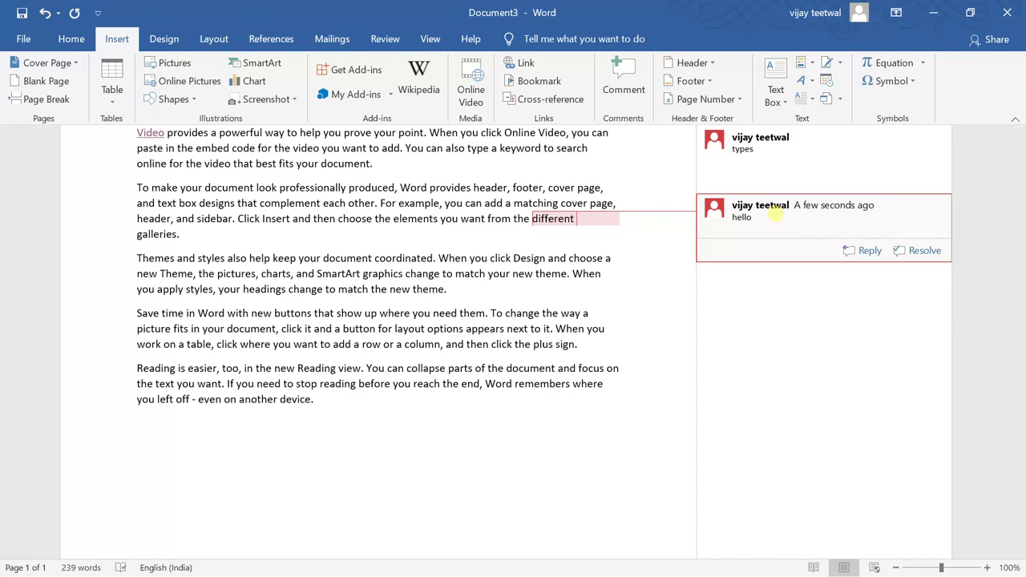
pyautogui.press('Up')
pyautogui.press('Up')
pyautogui.press('Up')
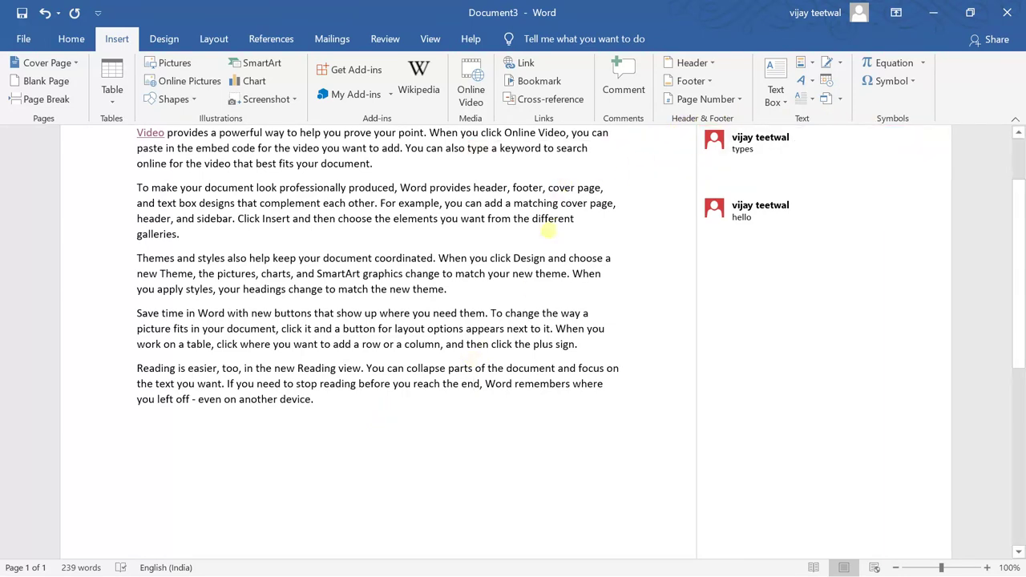
pyautogui.click(327, 449)
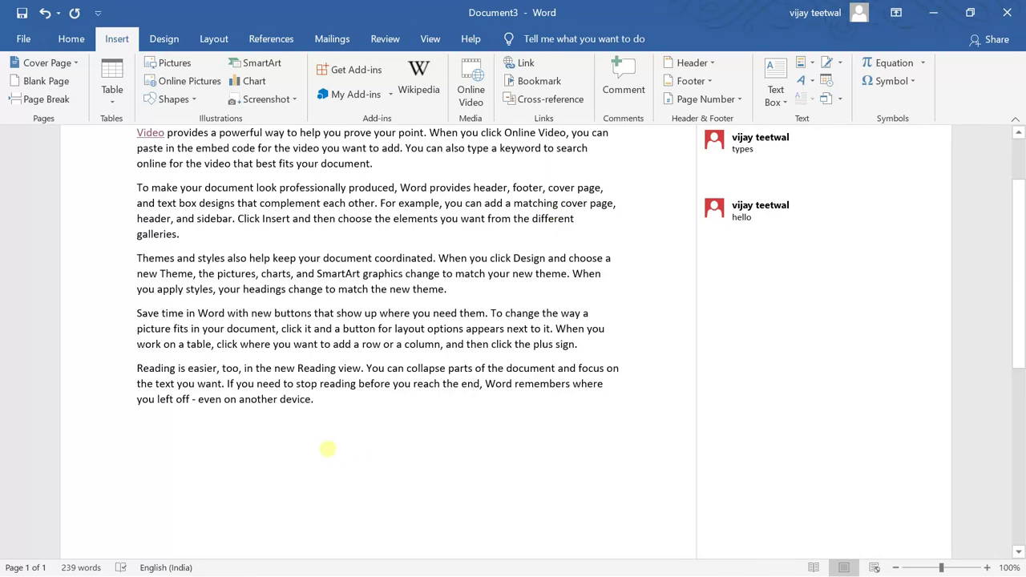